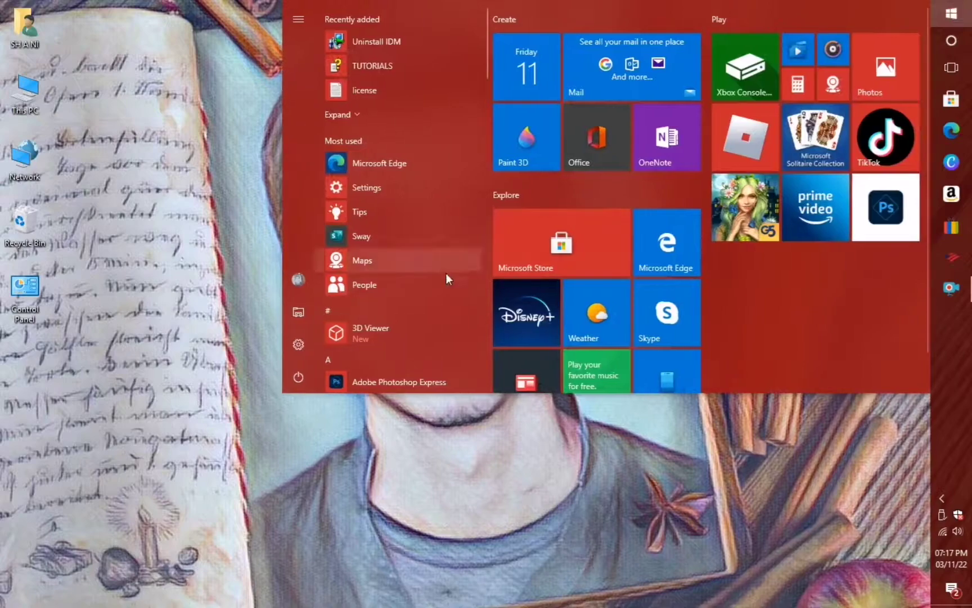
# - Retry the pending update on the Windows Update page of Windows Settings and close the window
pyautogui.click(299, 346)
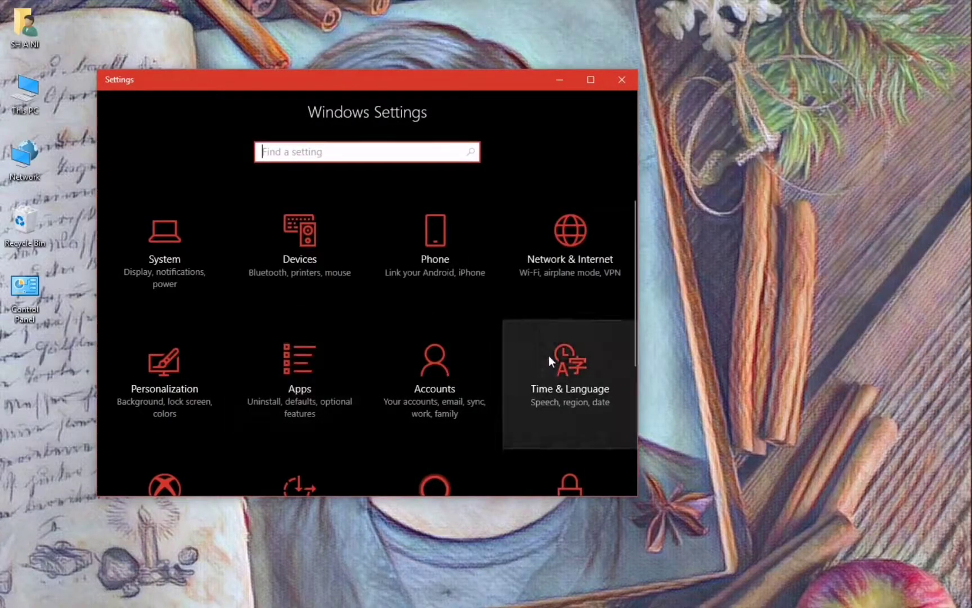
pyautogui.scroll(-3, 548, 354)
pyautogui.click(168, 417)
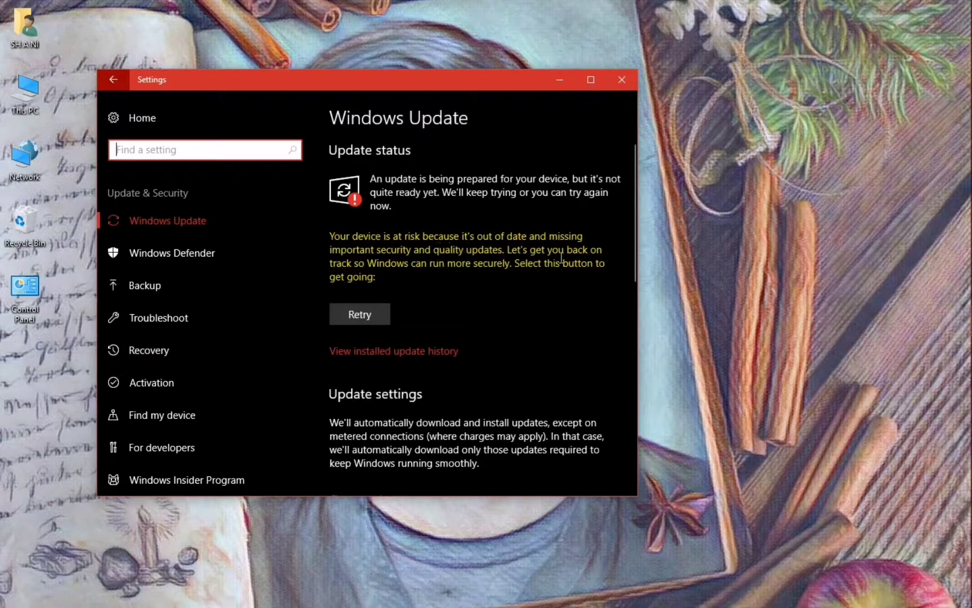
pyautogui.click(374, 315)
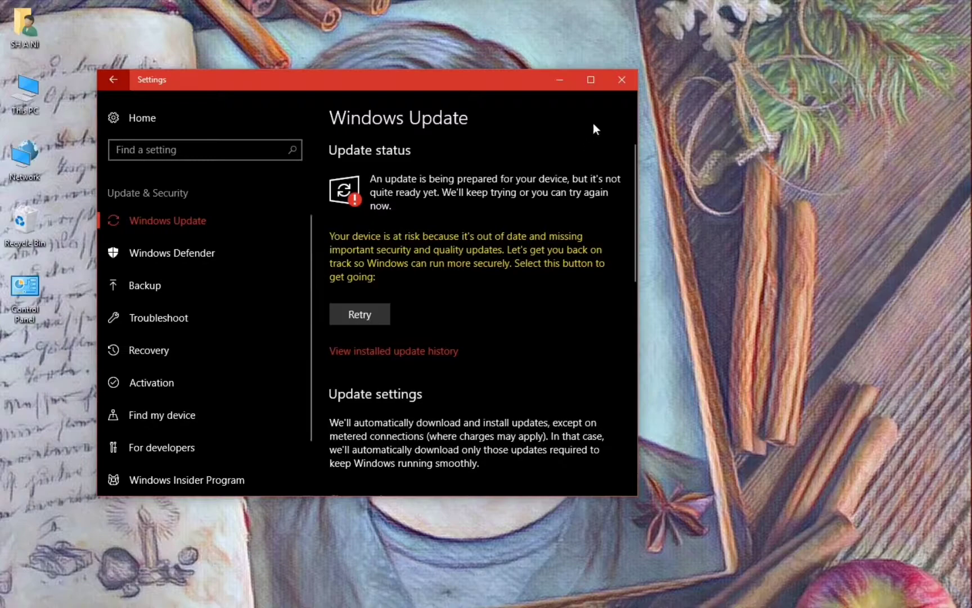
pyautogui.click(622, 80)
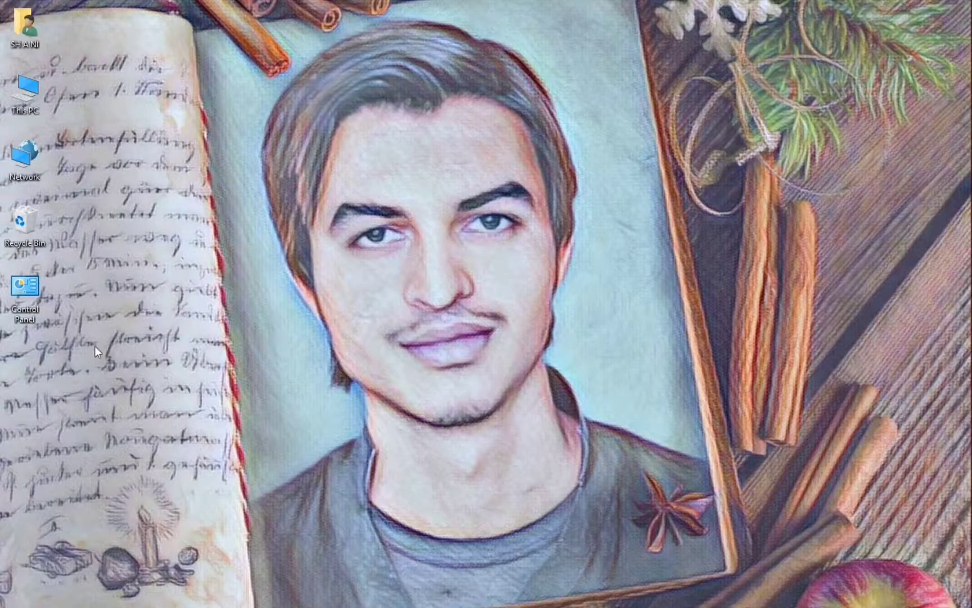
# - Open Control Panel, show its items as large icons, and open Troubleshooting
pyautogui.doubleClick(24, 291)
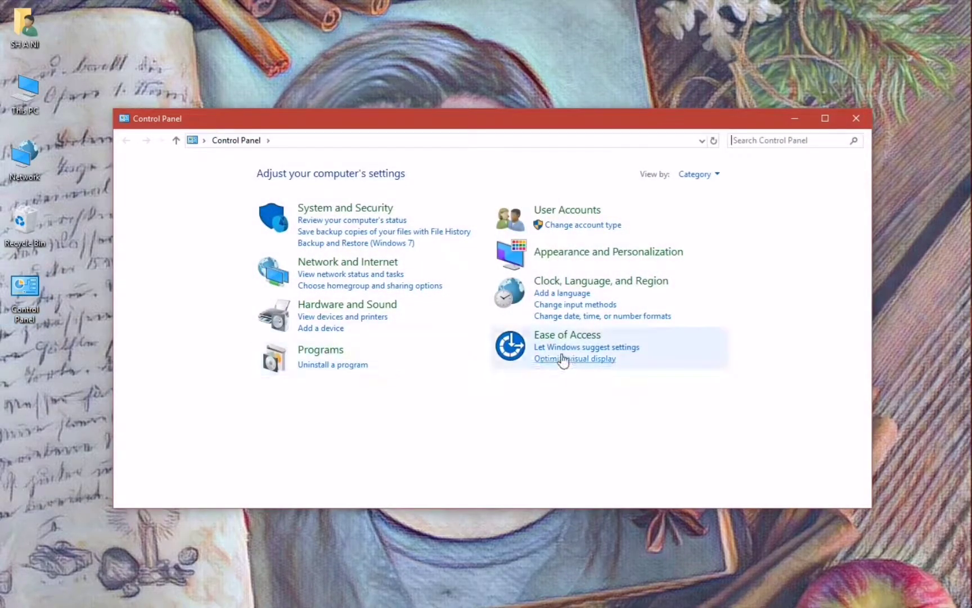
pyautogui.click(704, 177)
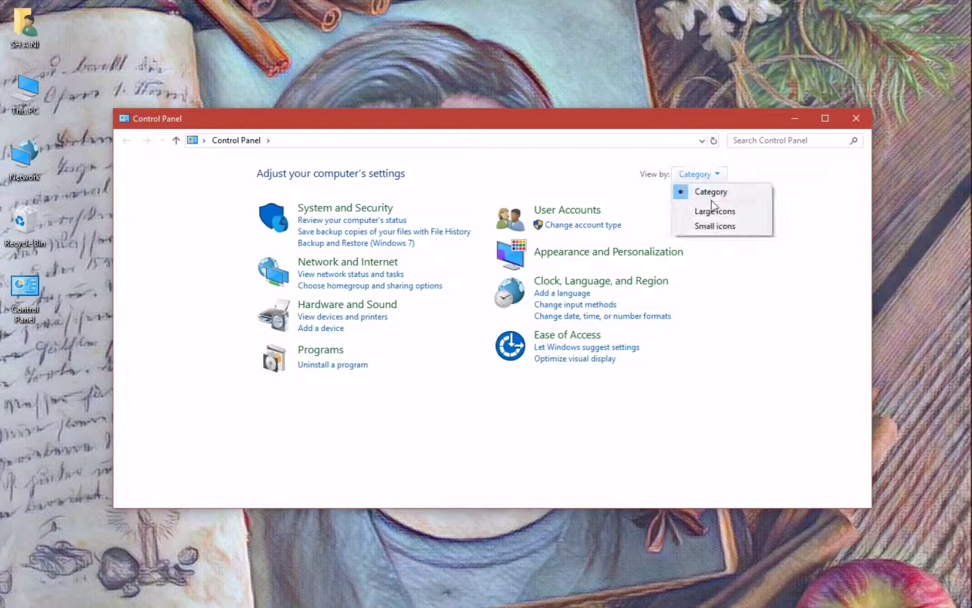
pyautogui.click(713, 211)
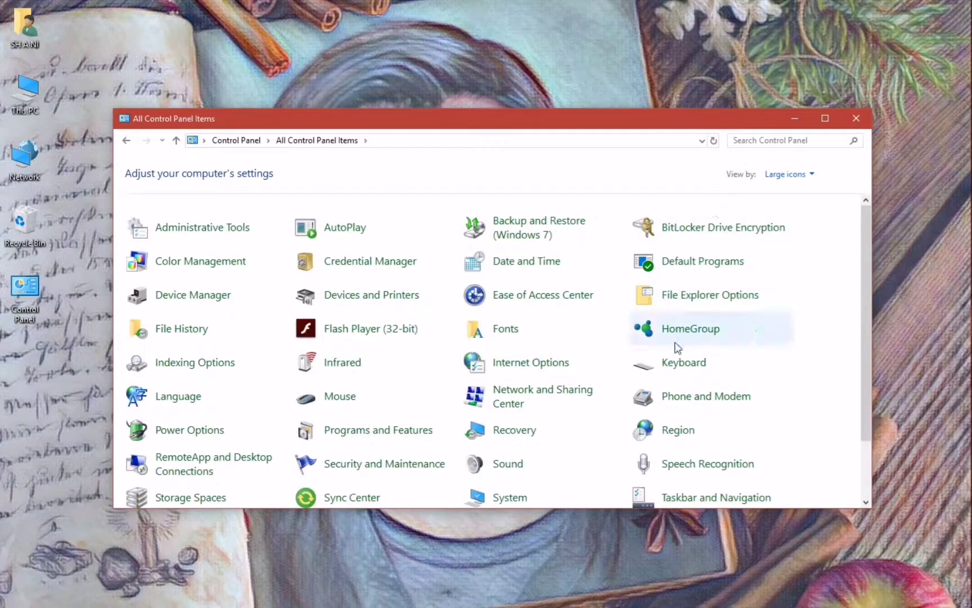
pyautogui.scroll(-2, 273, 356)
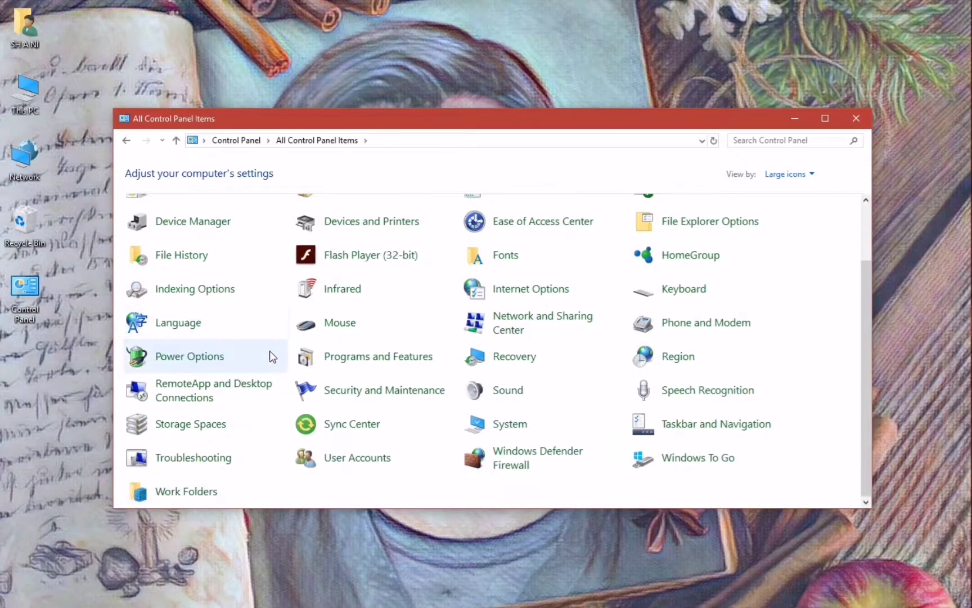
pyautogui.click(194, 459)
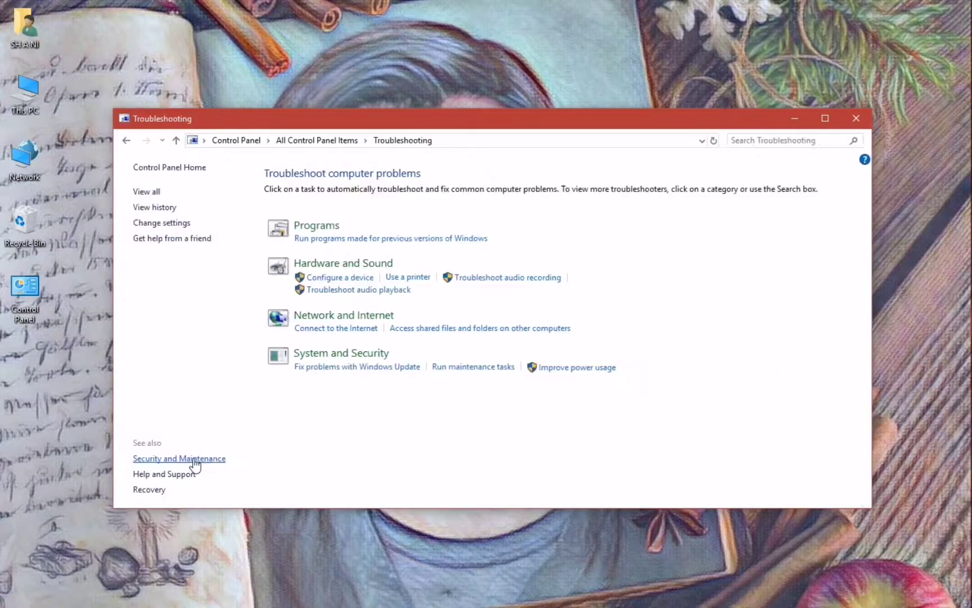
# - Run the Windows Update troubleshooter from the full list, applying the pending updates and database corruption fixes
pyautogui.click(152, 192)
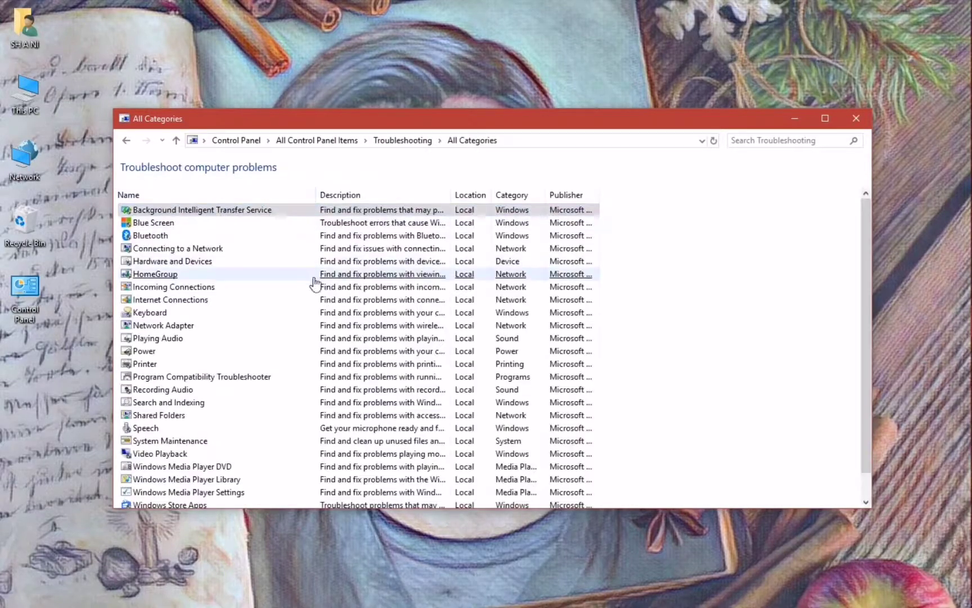
pyautogui.scroll(-1, 225, 355)
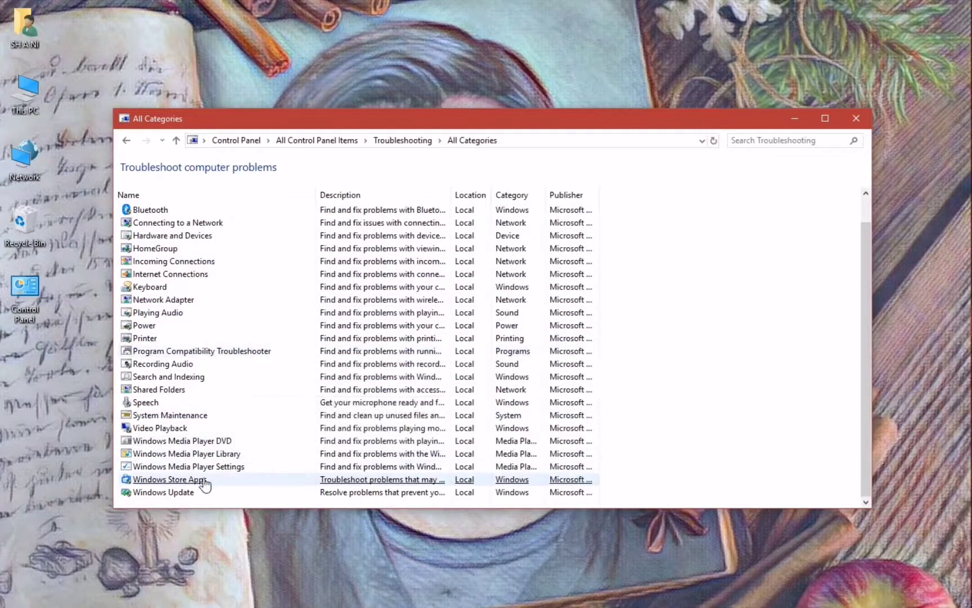
pyautogui.click(177, 492)
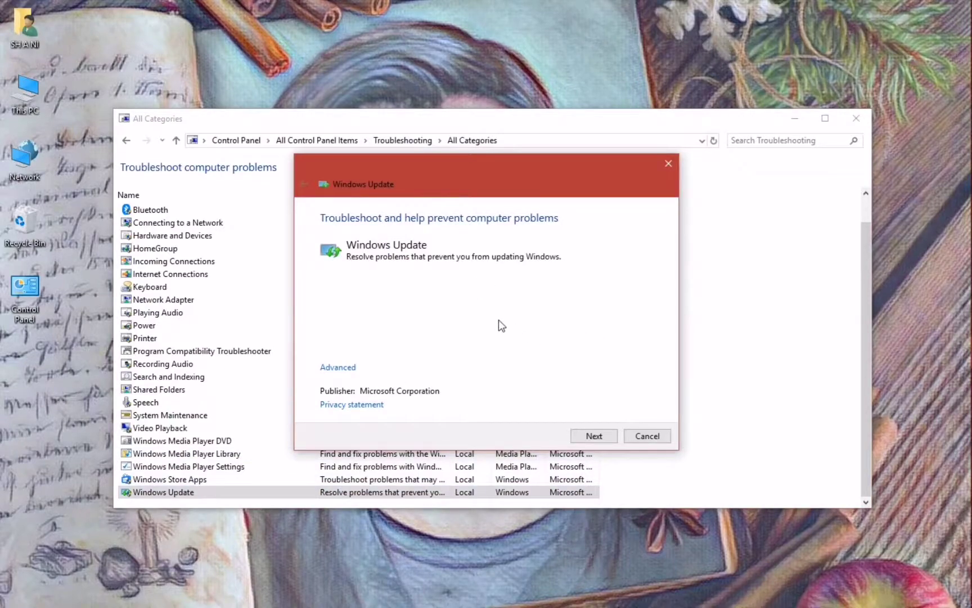
pyautogui.click(593, 436)
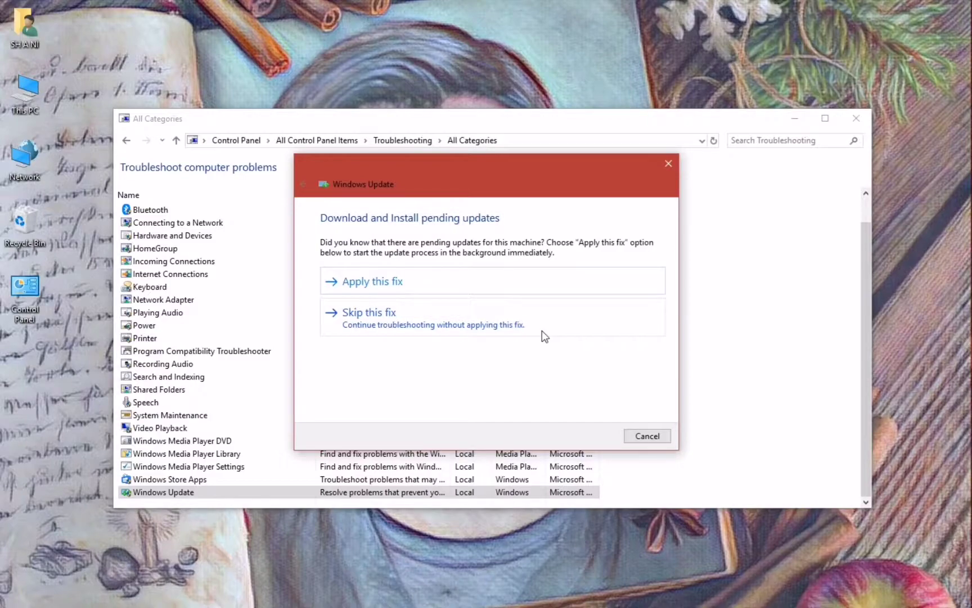
pyautogui.click(386, 280)
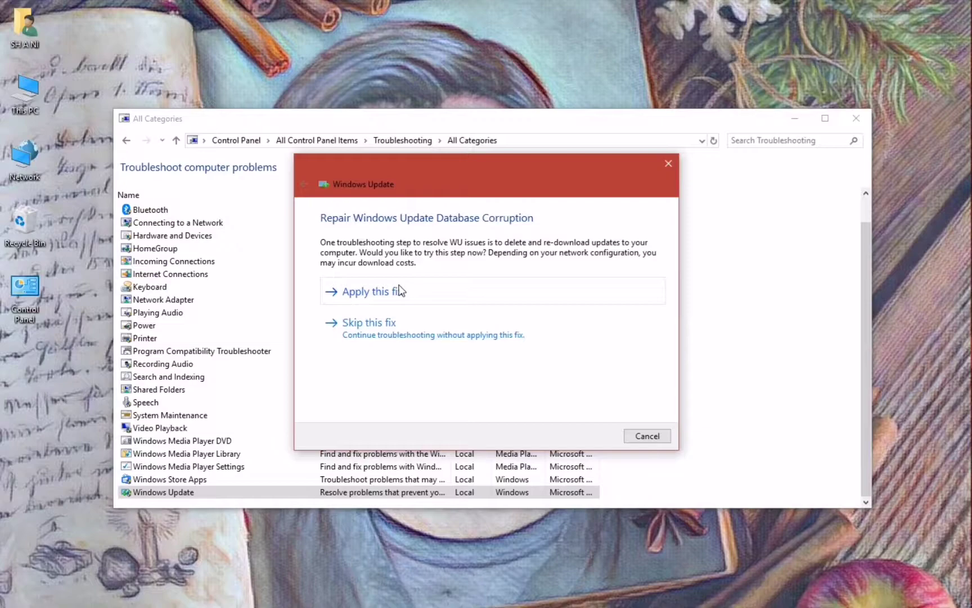
pyautogui.click(388, 295)
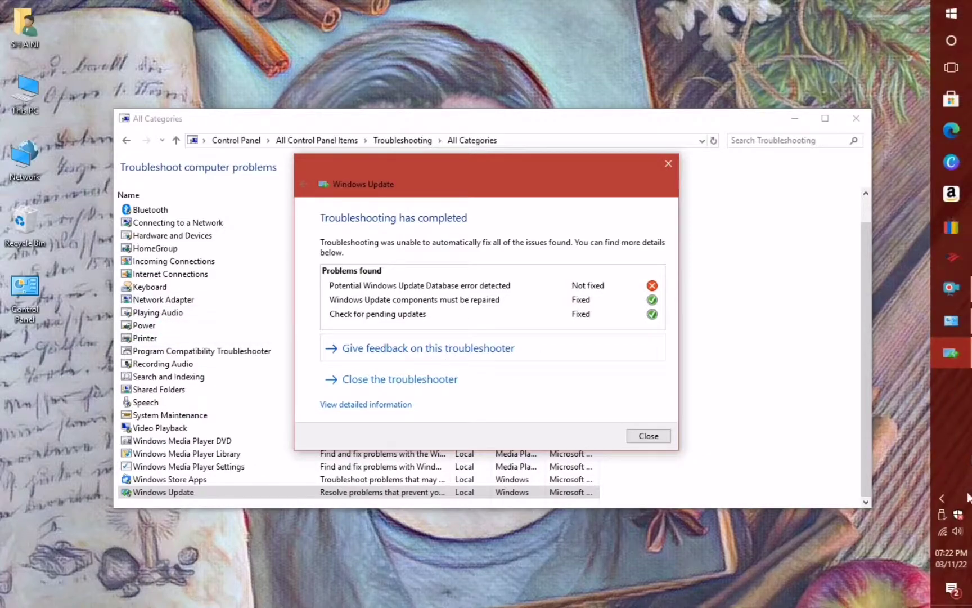
# - Retry the update through the Device performance & health settings in Windows Defender Security Center and close all open windows
pyautogui.click(958, 517)
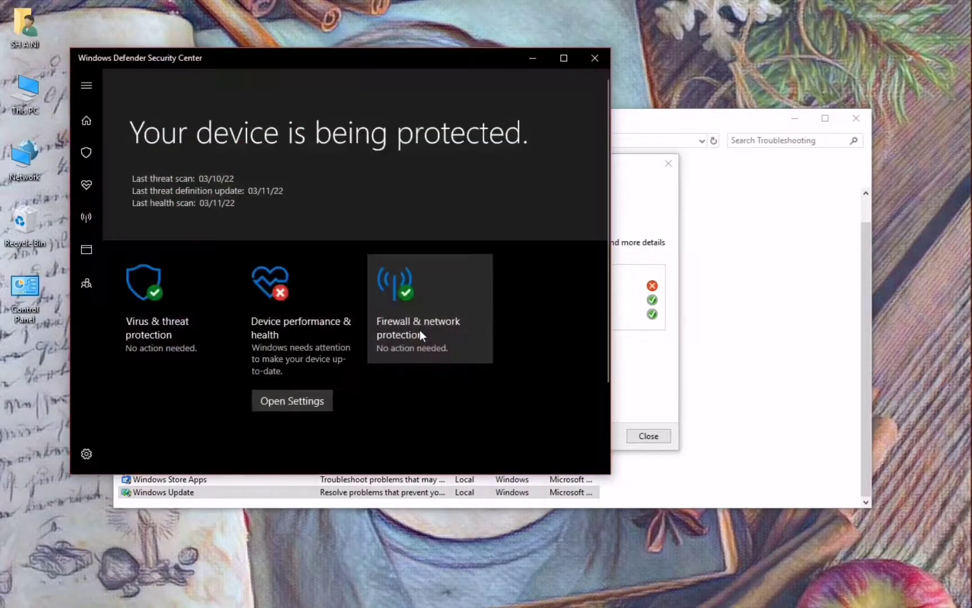
pyautogui.click(300, 400)
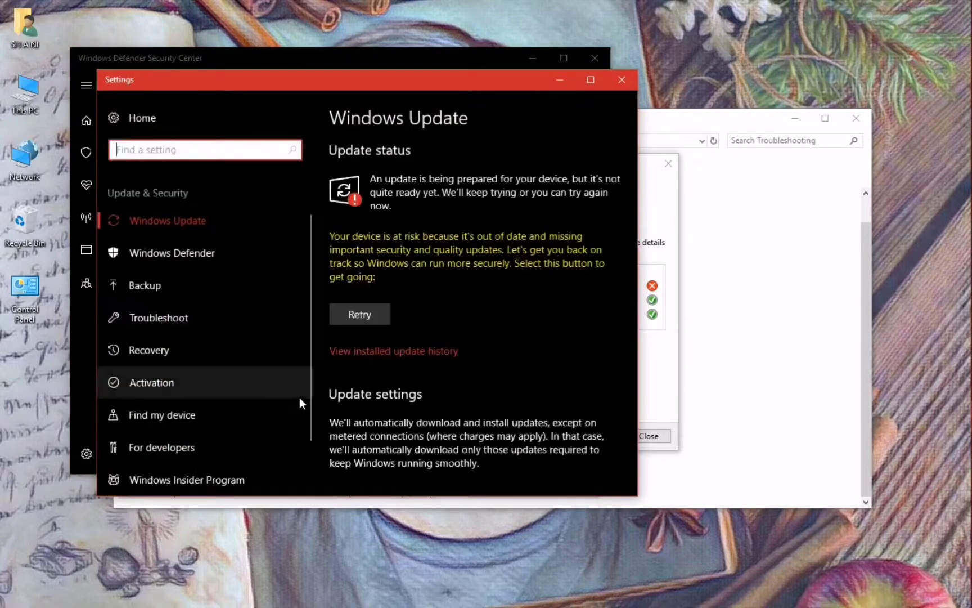
pyautogui.click(368, 315)
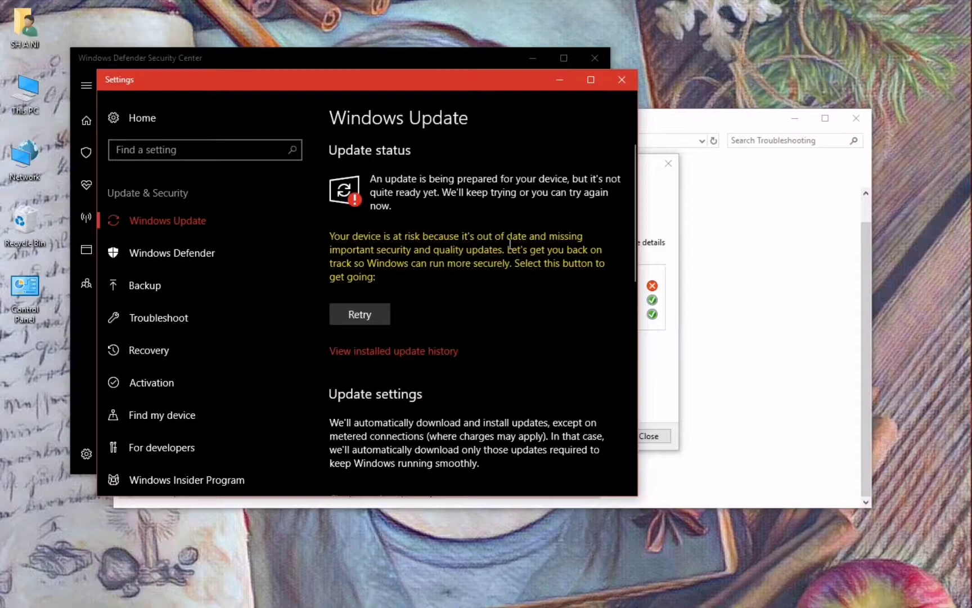
pyautogui.click(622, 79)
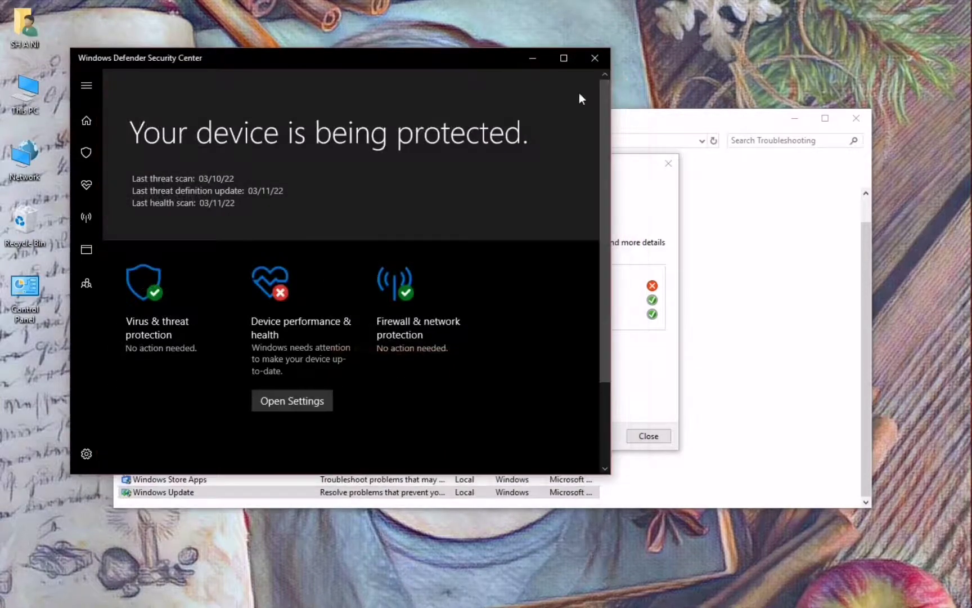
pyautogui.click(594, 59)
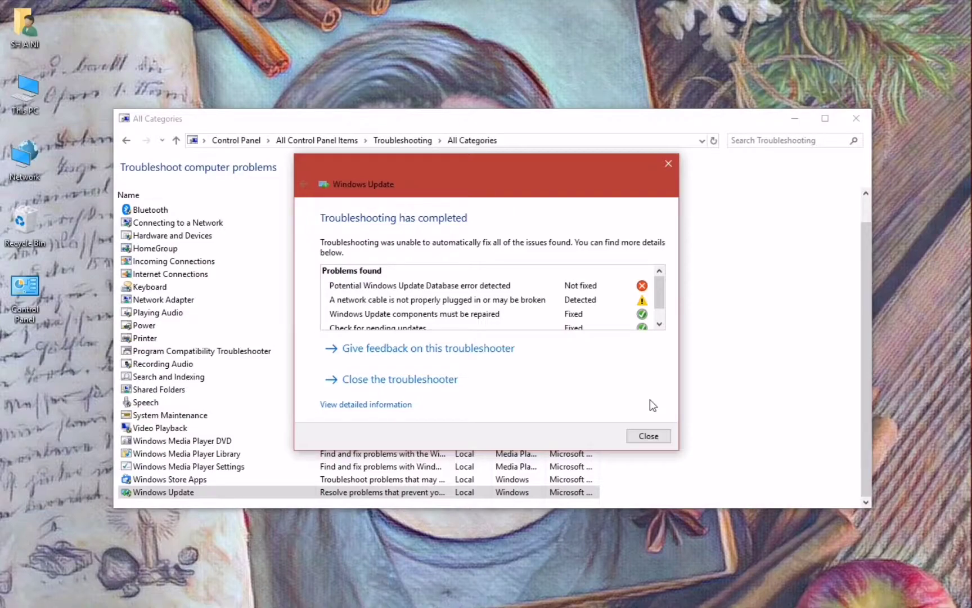
pyautogui.click(646, 437)
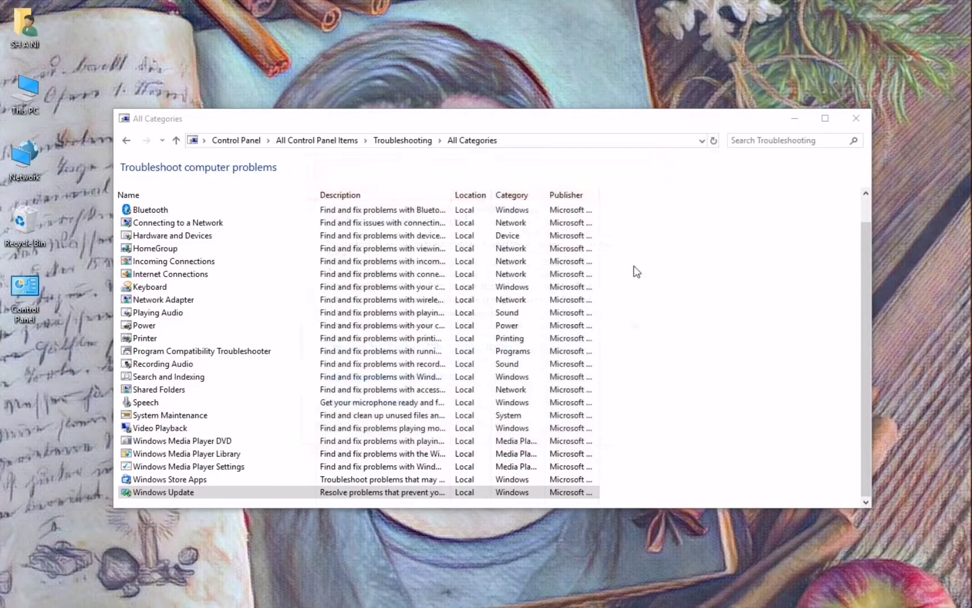
pyautogui.click(856, 120)
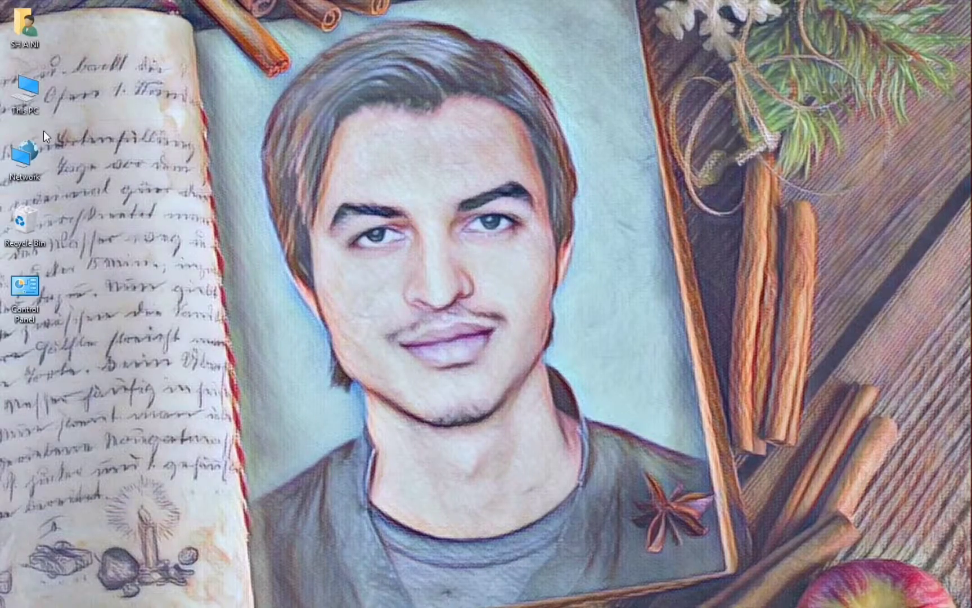
# - Open the folder C:\Windows\SoftwareDistribution\Download in File Explorer
pyautogui.doubleClick(27, 92)
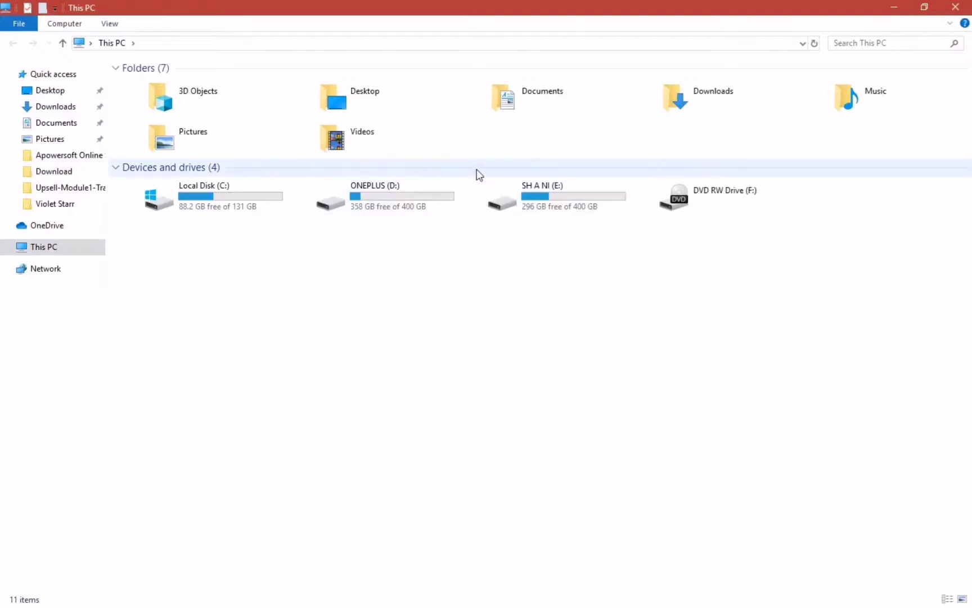
pyautogui.doubleClick(215, 198)
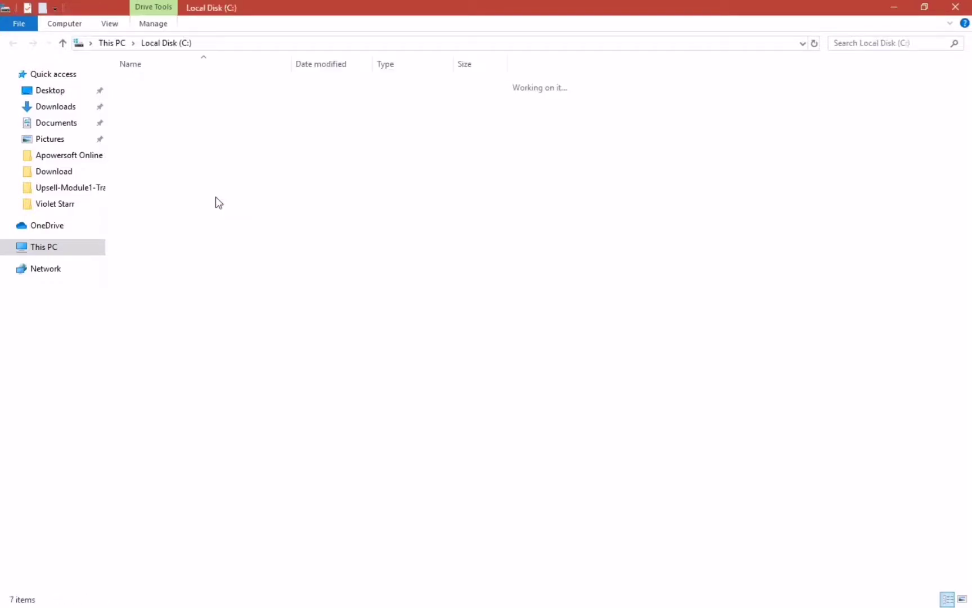
pyautogui.doubleClick(173, 155)
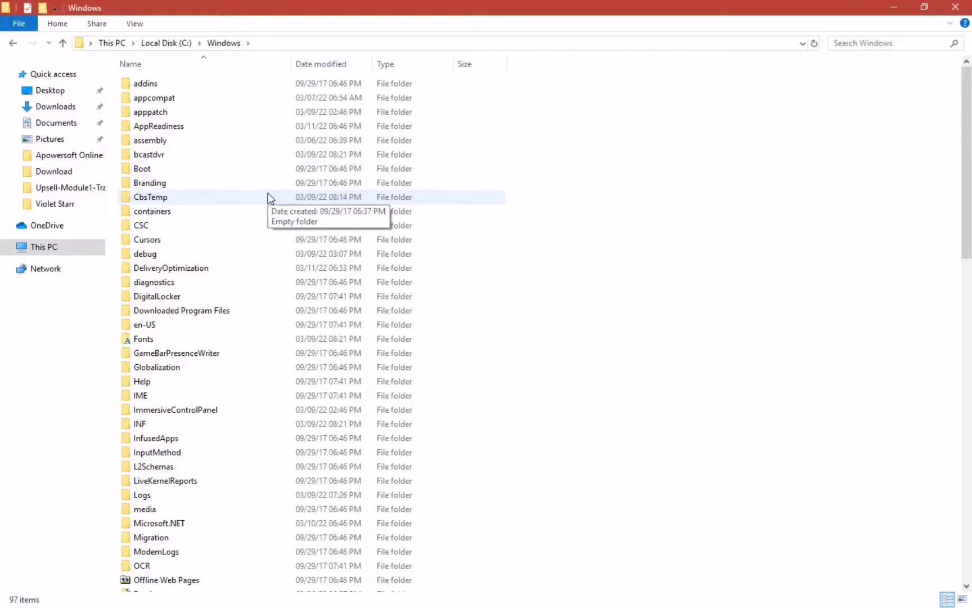
pyautogui.click(268, 197)
pyautogui.scroll(-13, 225, 209)
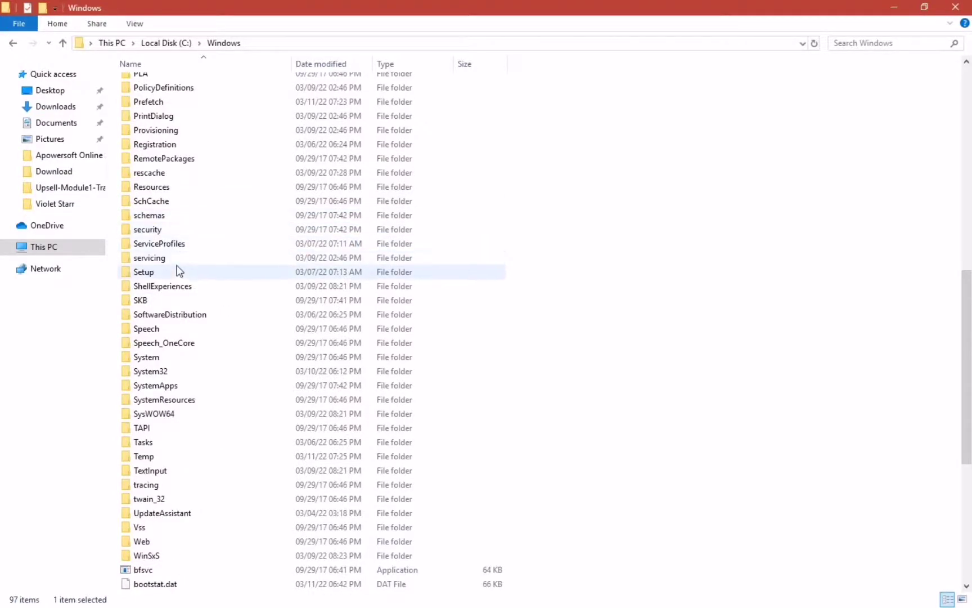
pyautogui.doubleClick(166, 314)
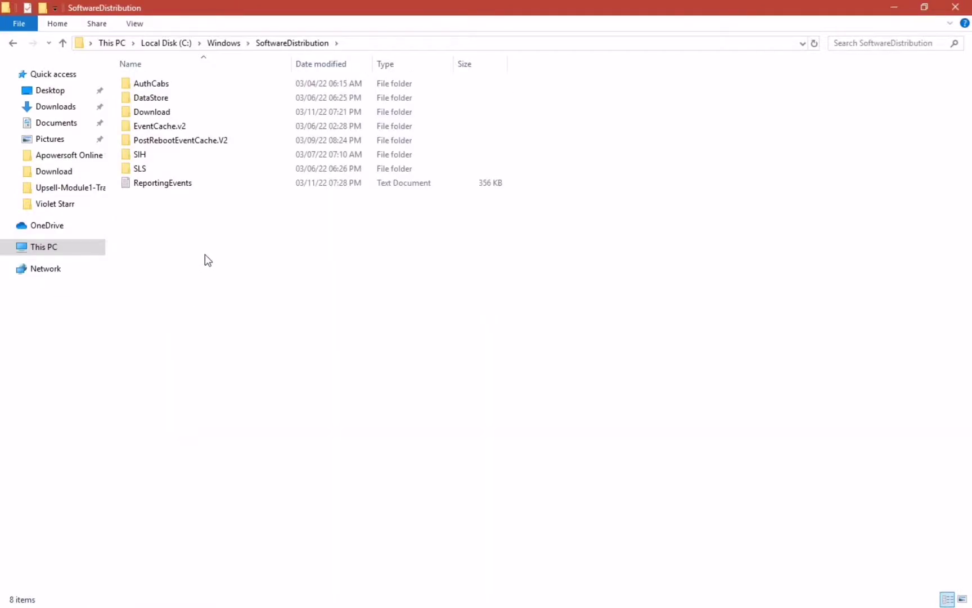
pyautogui.doubleClick(180, 113)
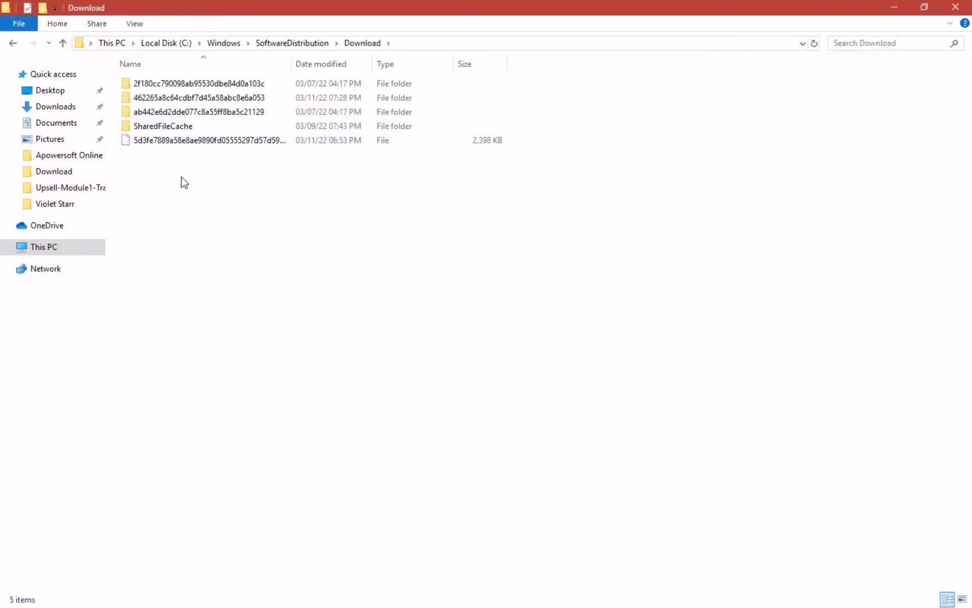
# - Delete all files and folders in the SoftwareDistribution Download folder and close File Explorer
pyautogui.moveTo(177, 168); pyautogui.dragTo(185, 112)
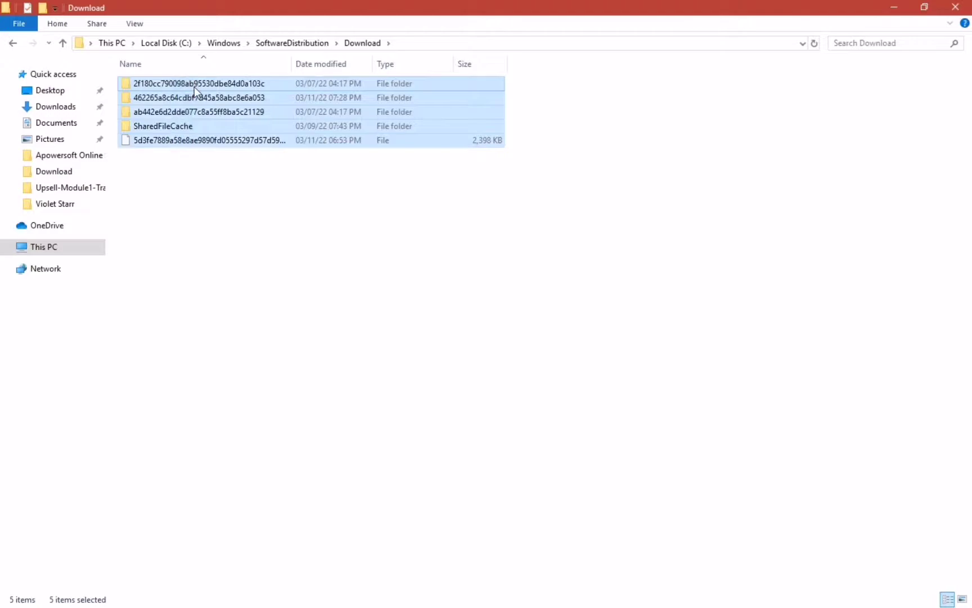
pyautogui.rightClick(194, 85)
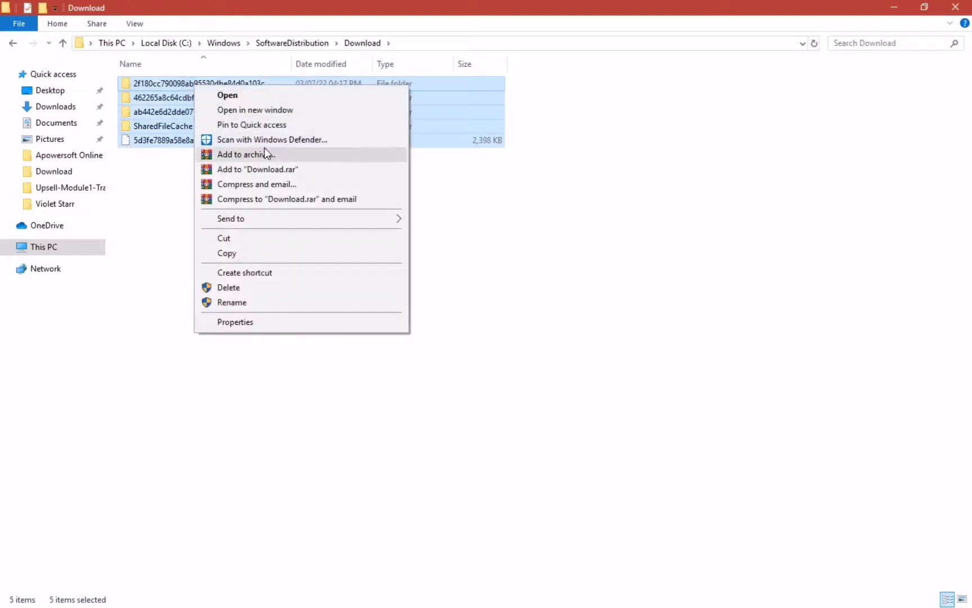
pyautogui.click(236, 287)
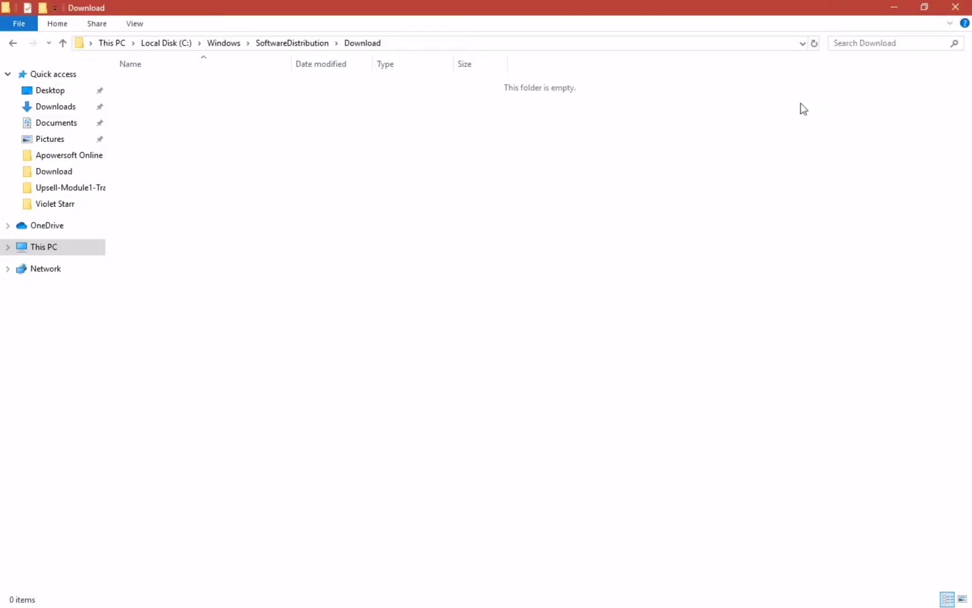
pyautogui.click(956, 7)
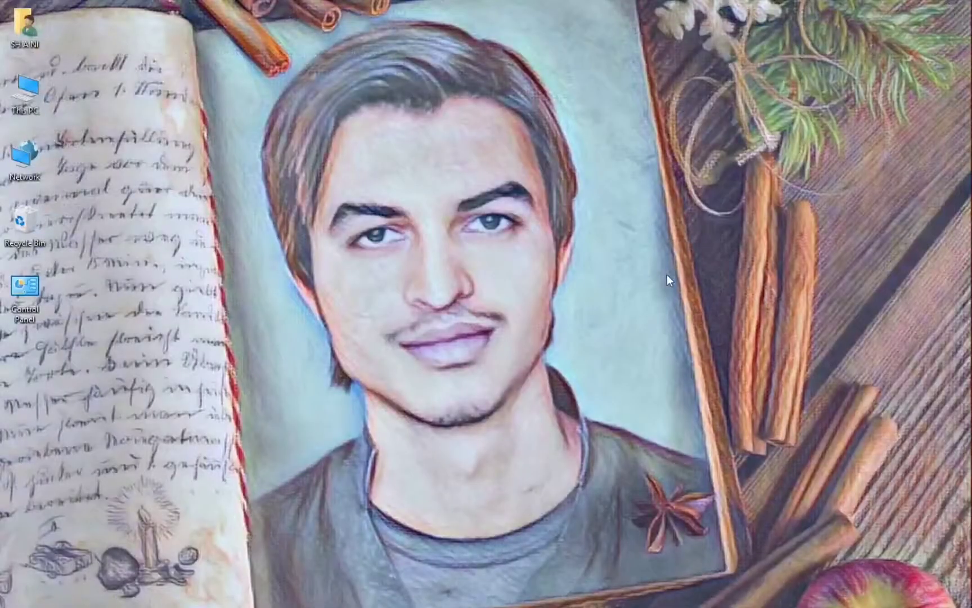
# - Open Google in Microsoft Edge and search for "windows 10 update assistant"
pyautogui.moveTo(964, 401)
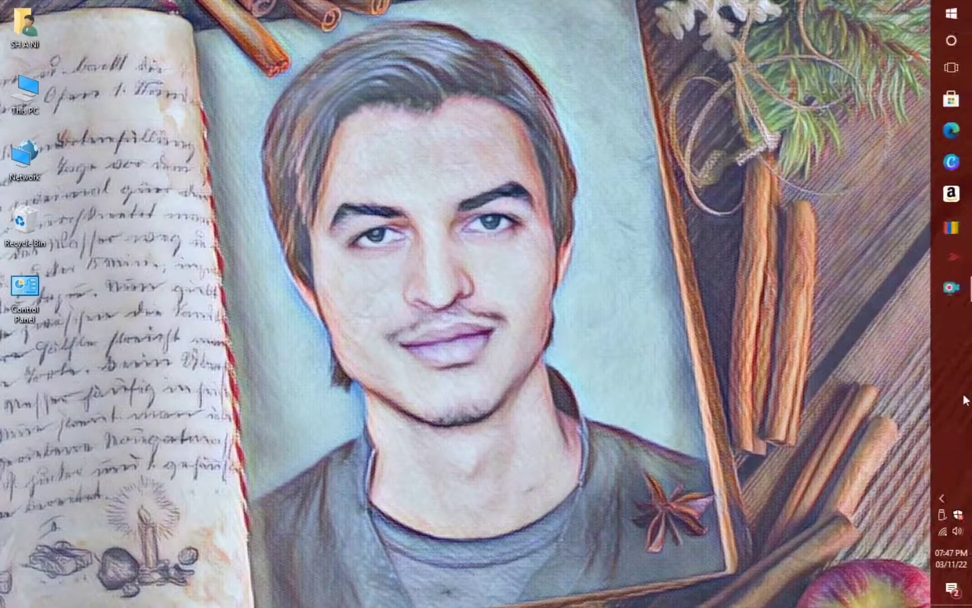
pyautogui.click(951, 131)
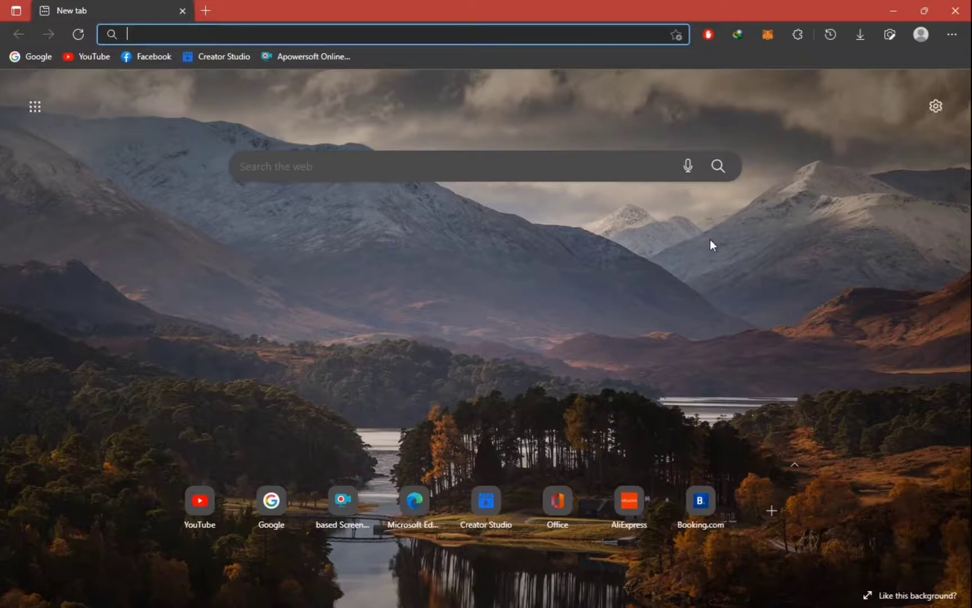
pyautogui.click(271, 498)
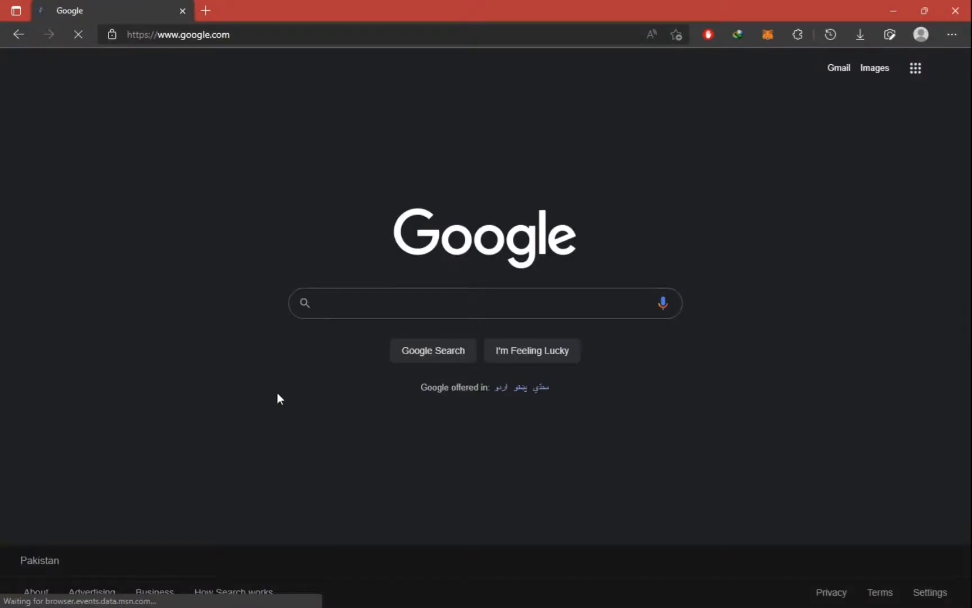
pyautogui.click(390, 302)
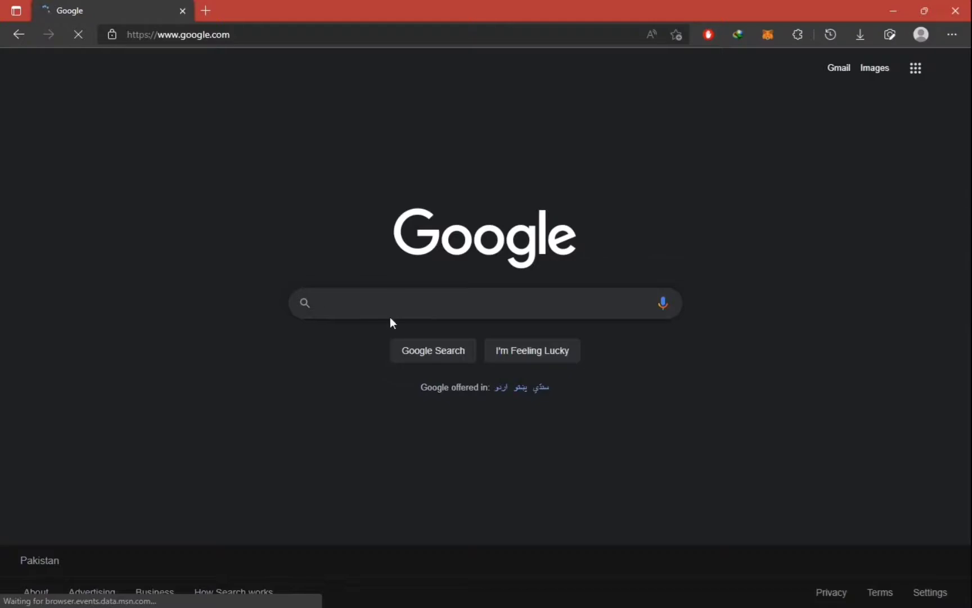
pyautogui.write('wi')
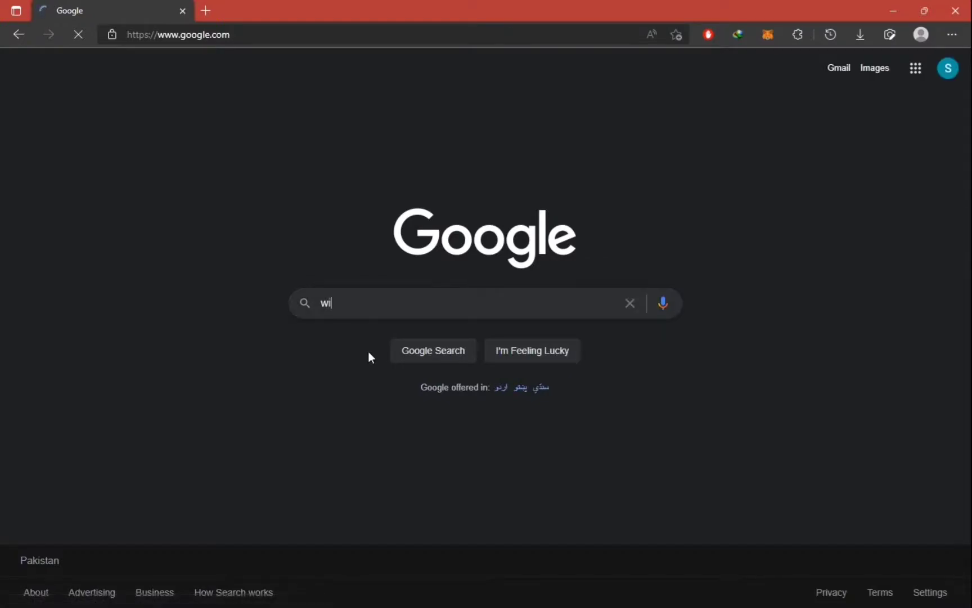
pyautogui.write('ndow')
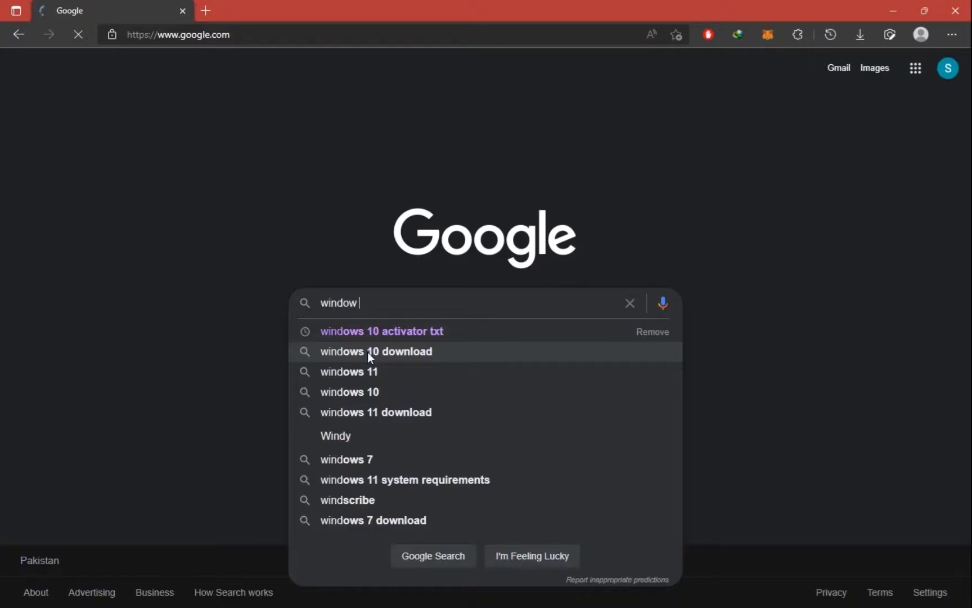
pyautogui.write(' 10 u')
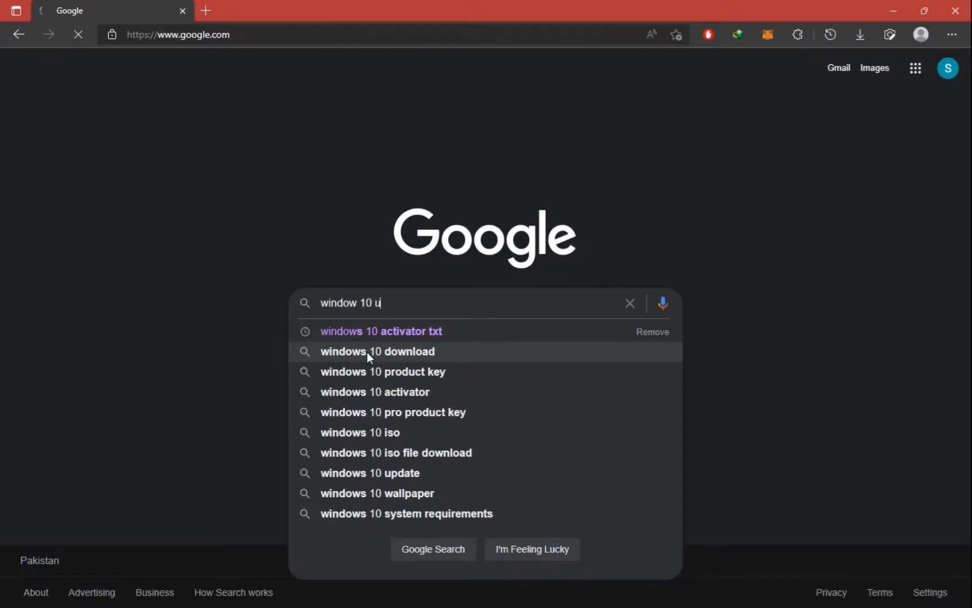
pyautogui.write('pd')
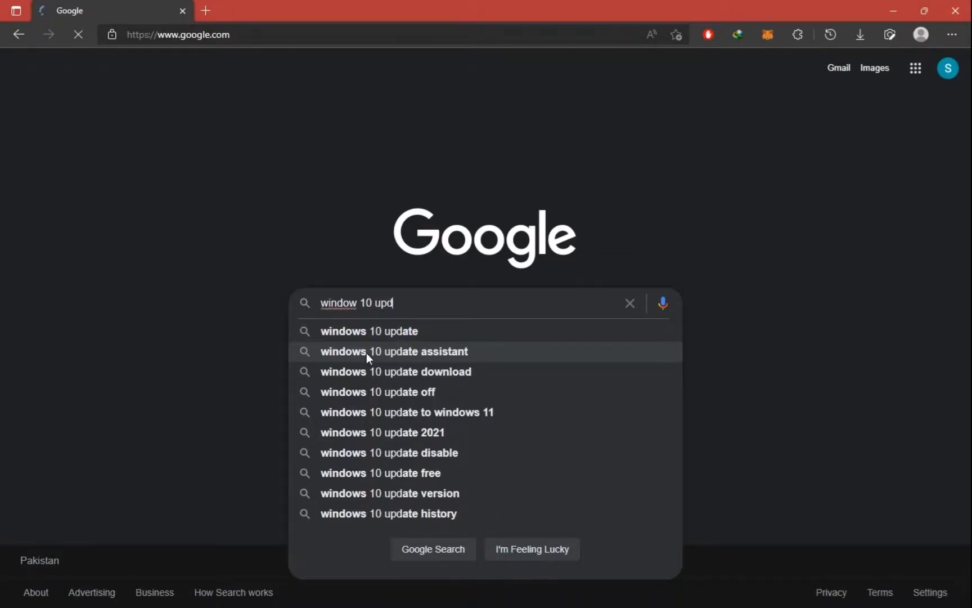
pyautogui.click(362, 348)
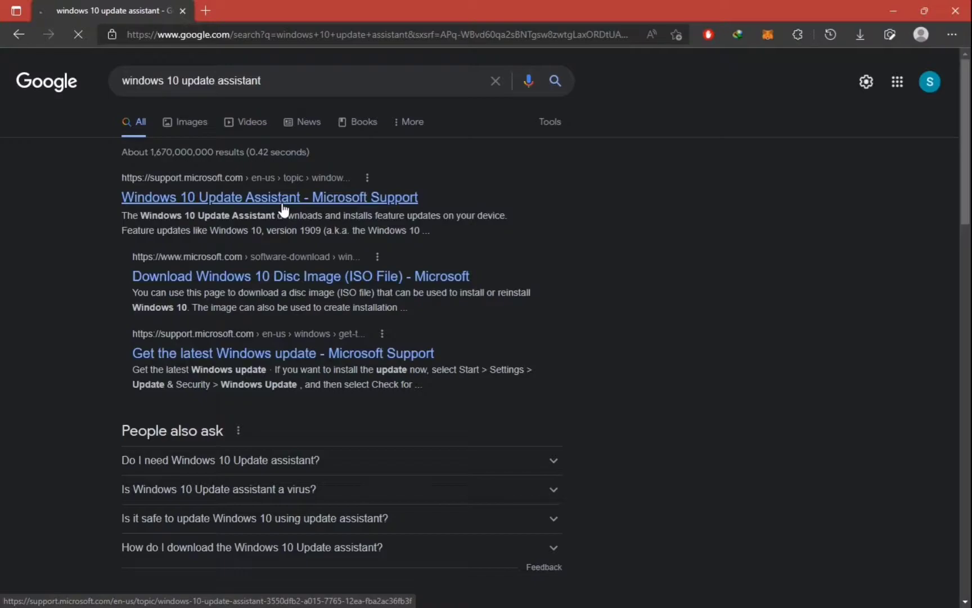
# - Open the Microsoft Support article on Windows 10 Update Assistant and follow its download link to the Download Windows 10 page
pyautogui.click(282, 198)
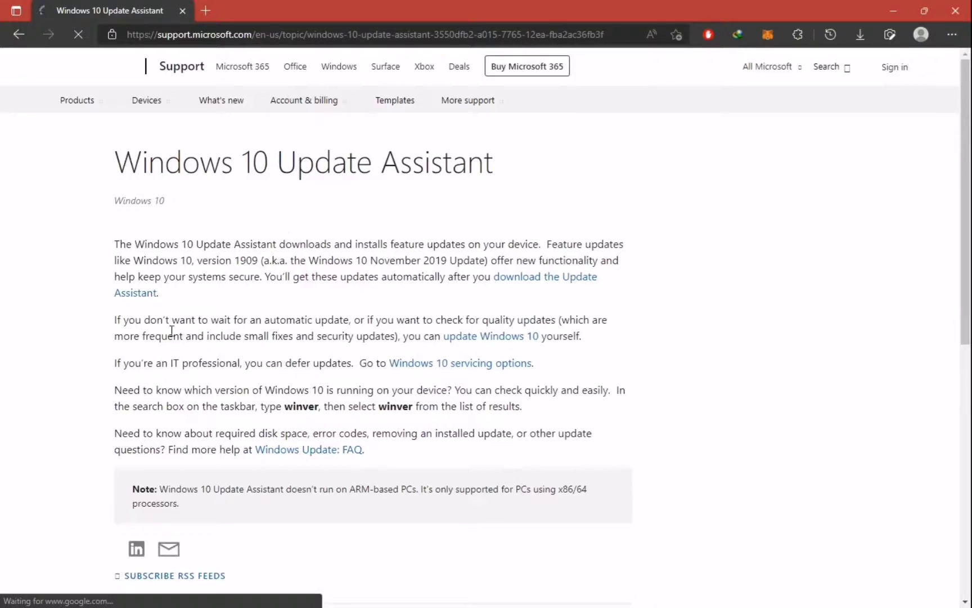
pyautogui.click(554, 280)
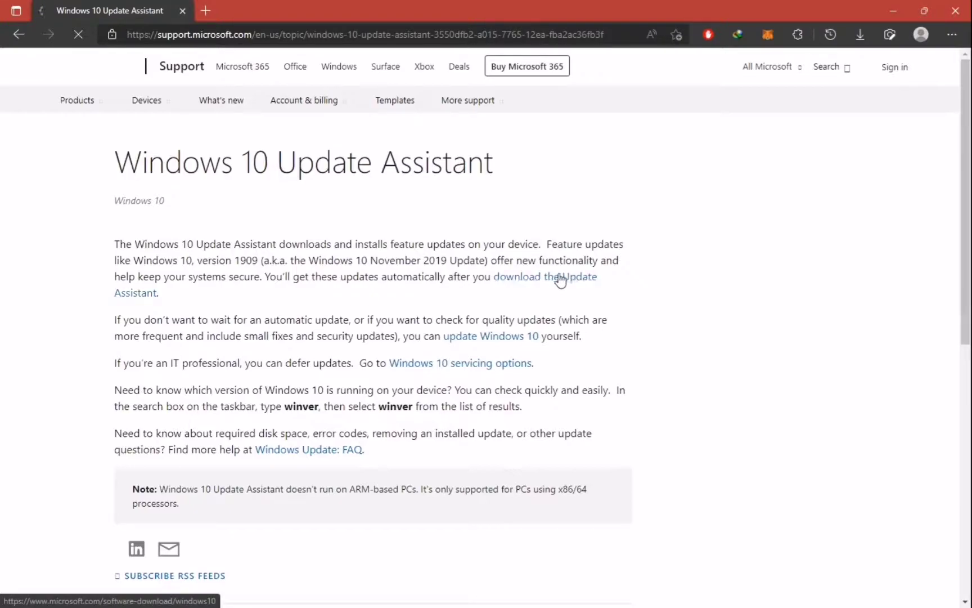
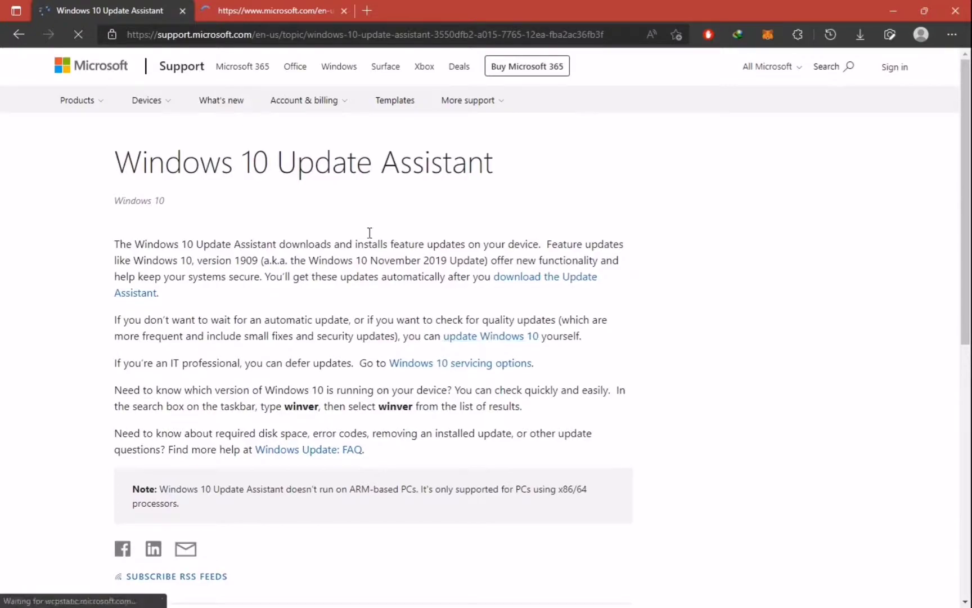
pyautogui.click(290, 12)
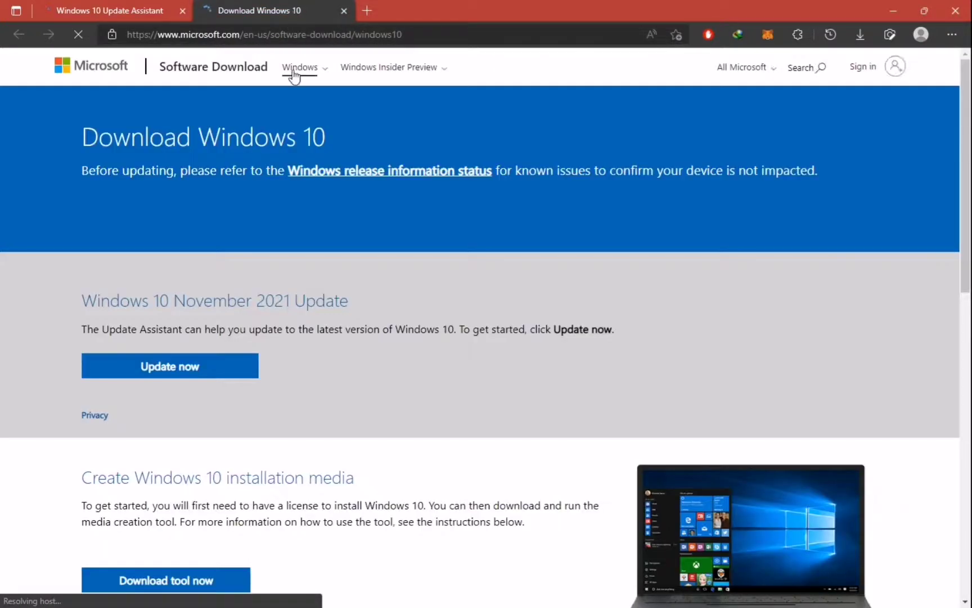
pyautogui.click(300, 67)
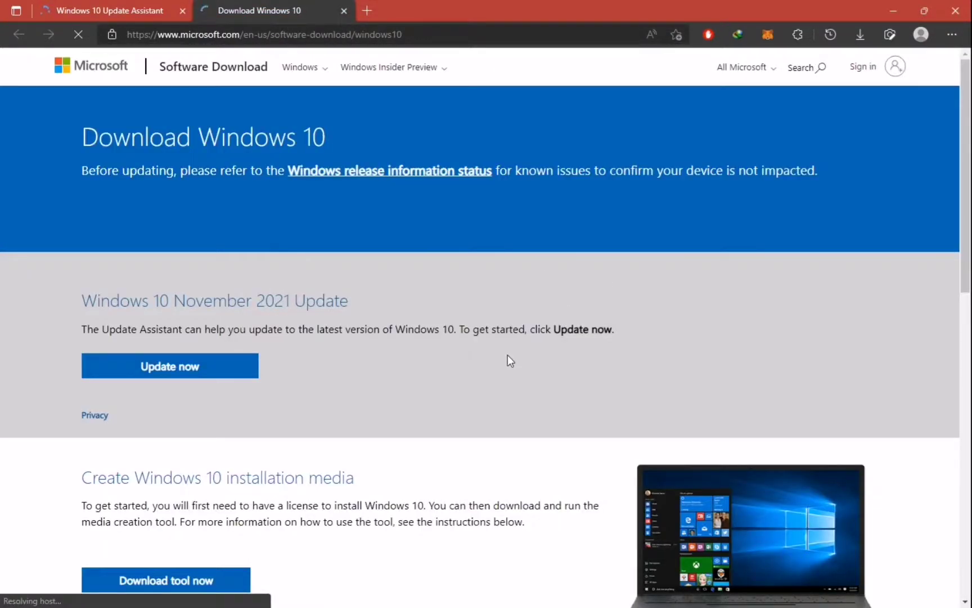
# - Download the Update Assistant as Windows10Upgrade9252.exe to Downloads\Programs and show the file in its folder
pyautogui.click(154, 376)
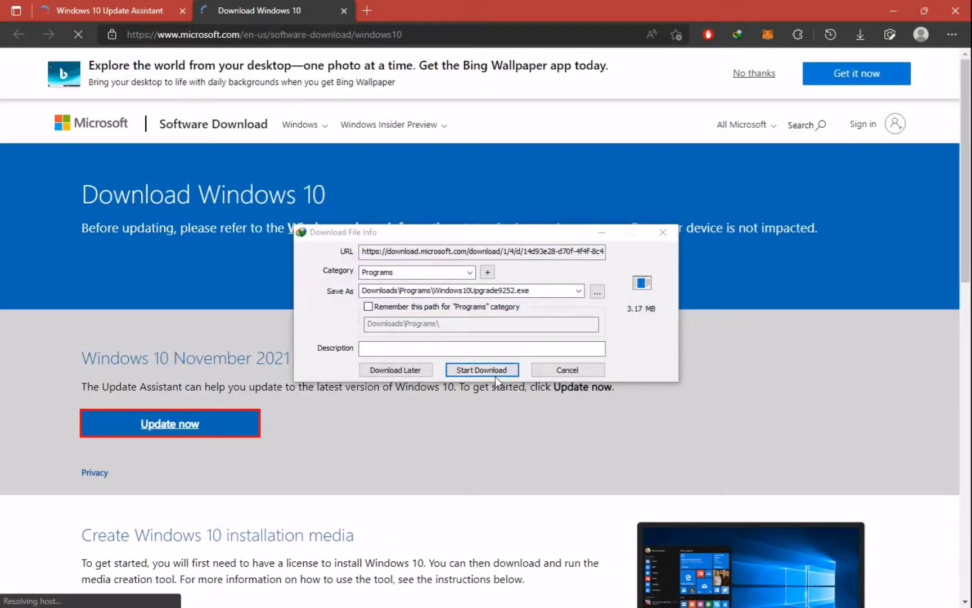
pyautogui.click(480, 372)
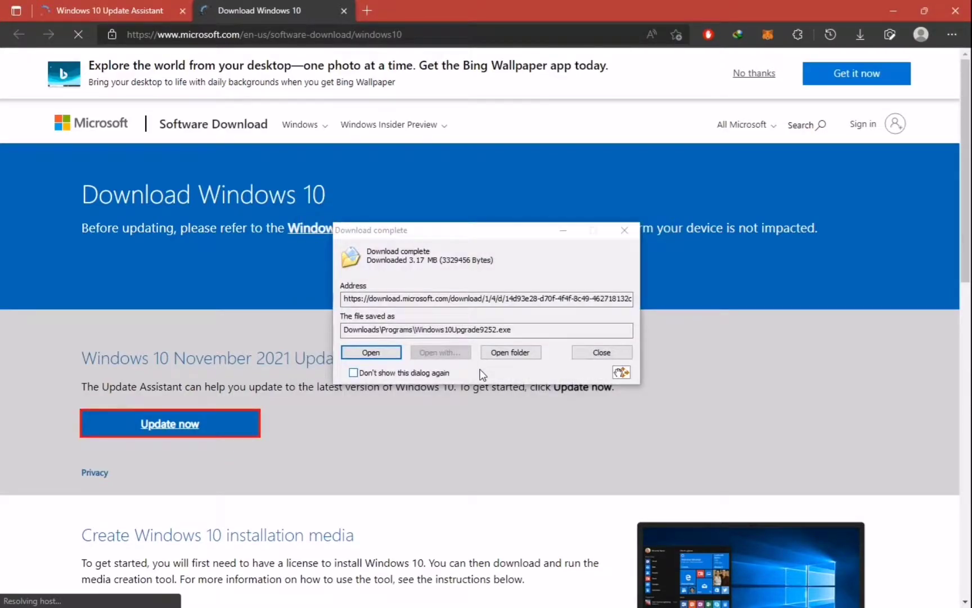
pyautogui.click(511, 352)
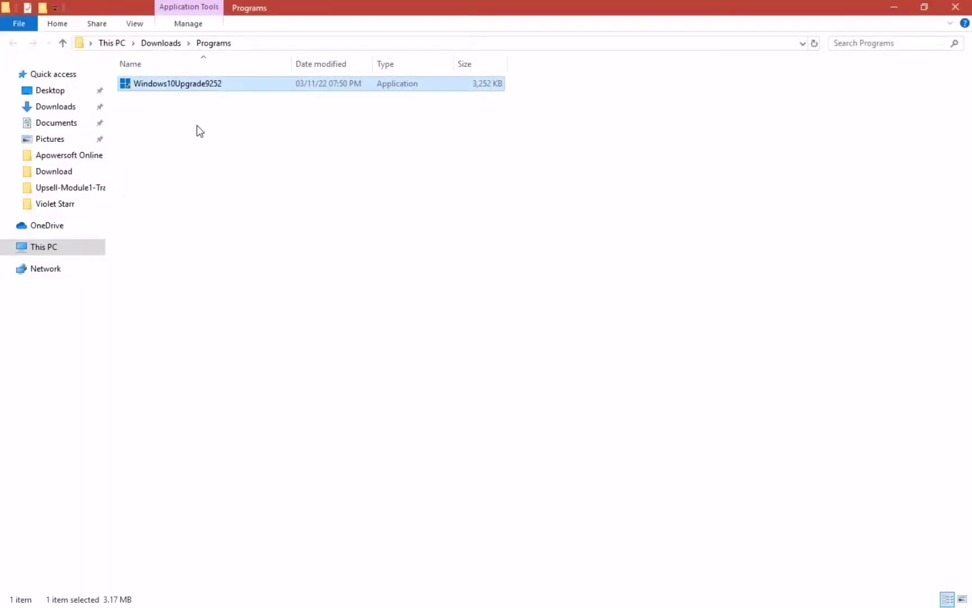
# - Launch Windows10Upgrade9252 and clear the File Explorer and browser windows out of the way
pyautogui.doubleClick(196, 88)
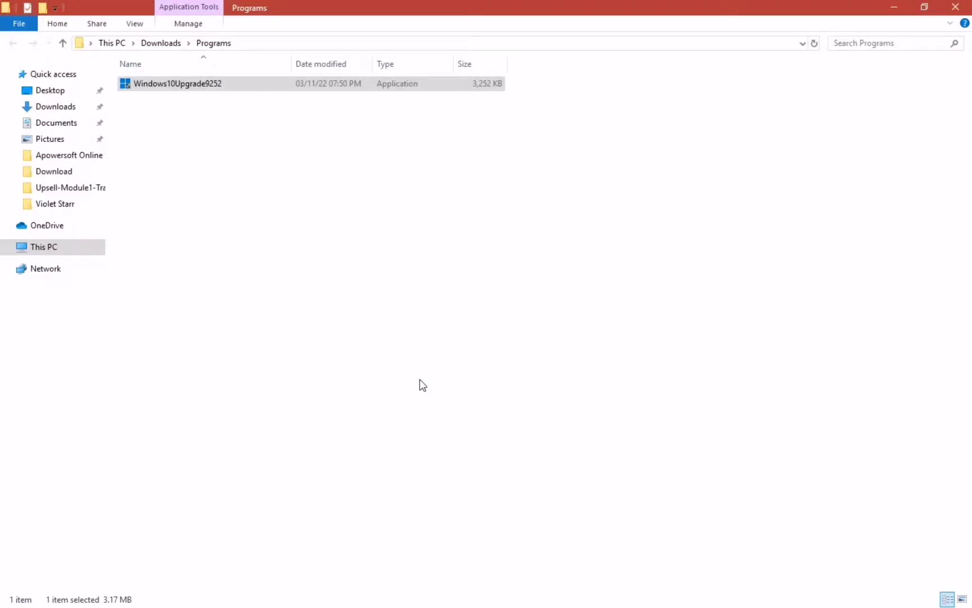
pyautogui.click(956, 7)
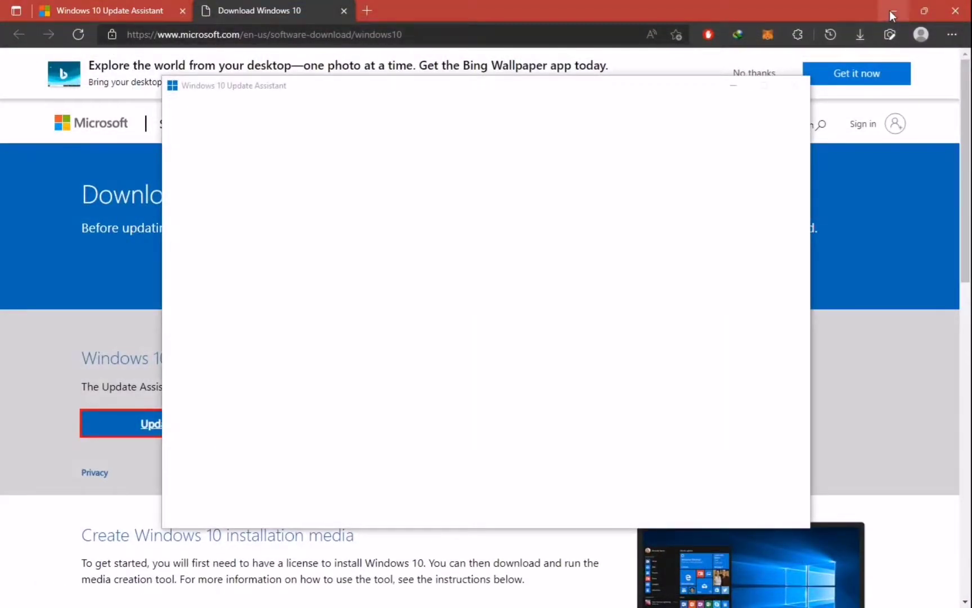
pyautogui.click(891, 10)
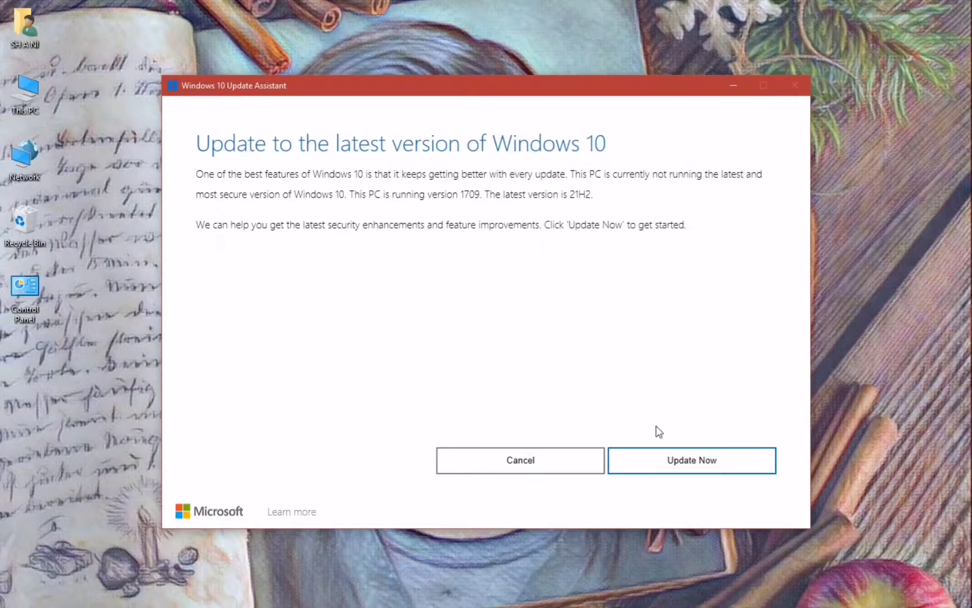
# - Start the Windows 10 update in the Update Assistant, continue past the compatibility check and restart the PC
pyautogui.click(685, 461)
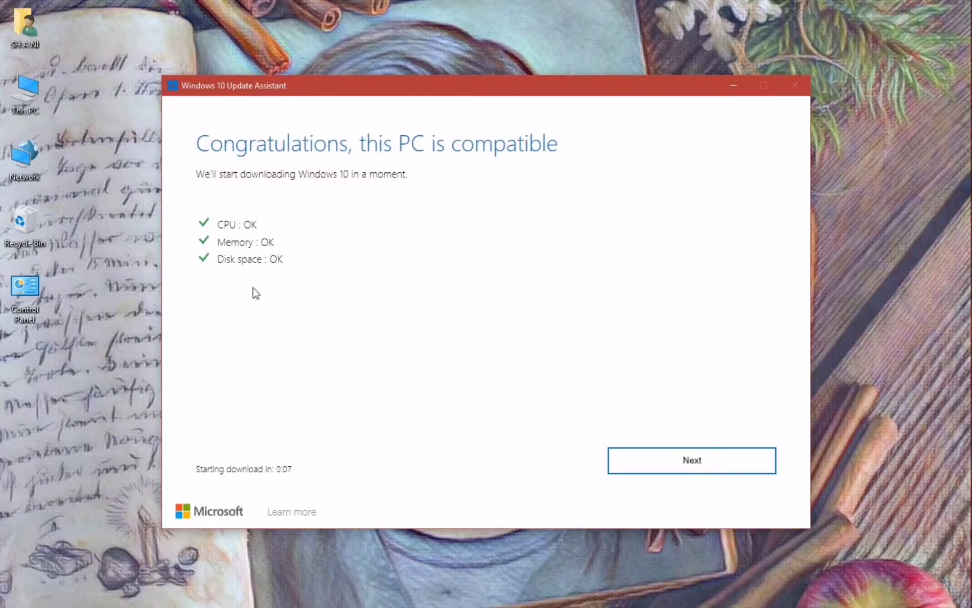
pyautogui.click(697, 461)
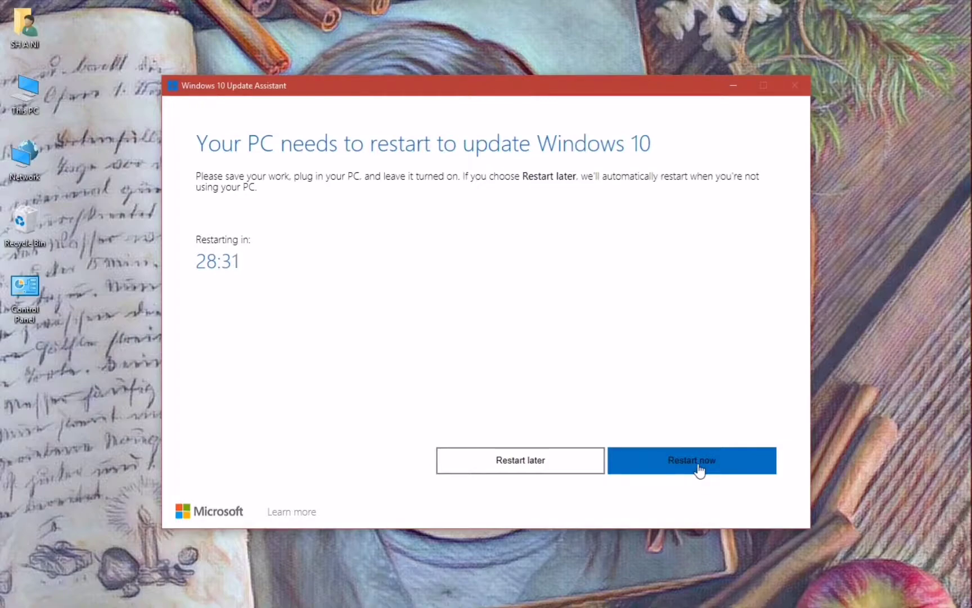
pyautogui.hotkey('alt', 'F4')
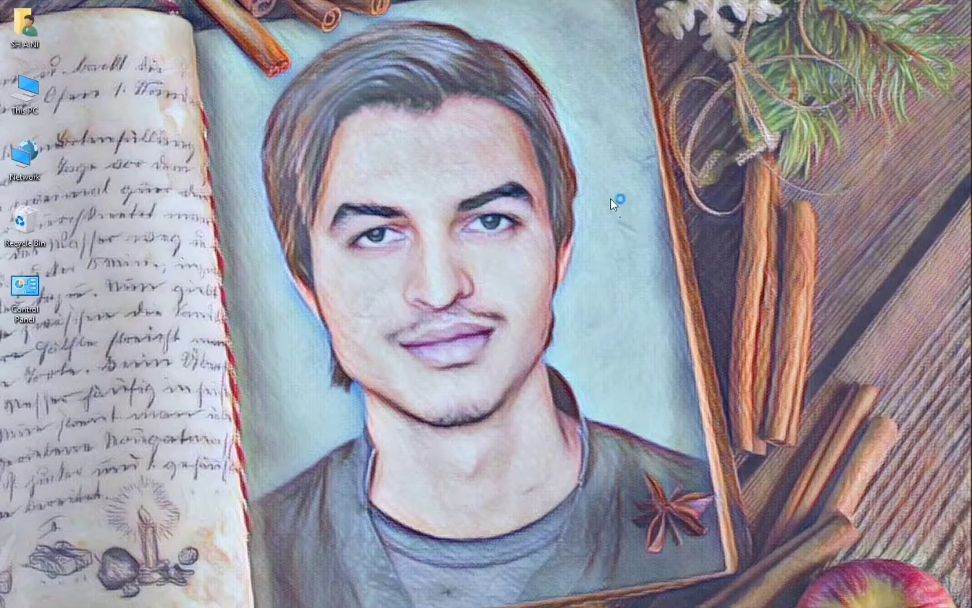
# - Check the Windows Update status under Update & Security in Windows Settings, and close Settings
pyautogui.moveTo(965, 163)
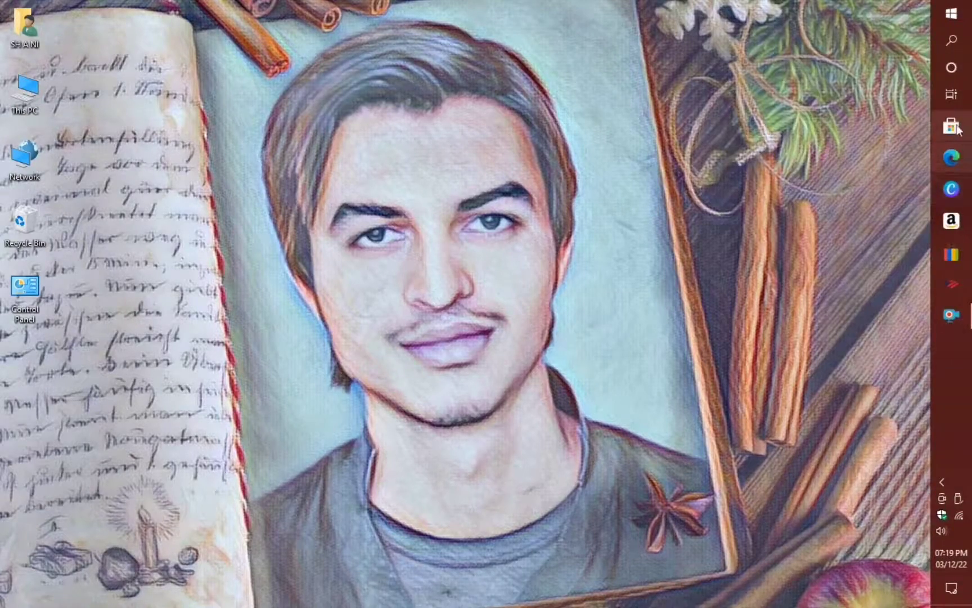
pyautogui.click(952, 15)
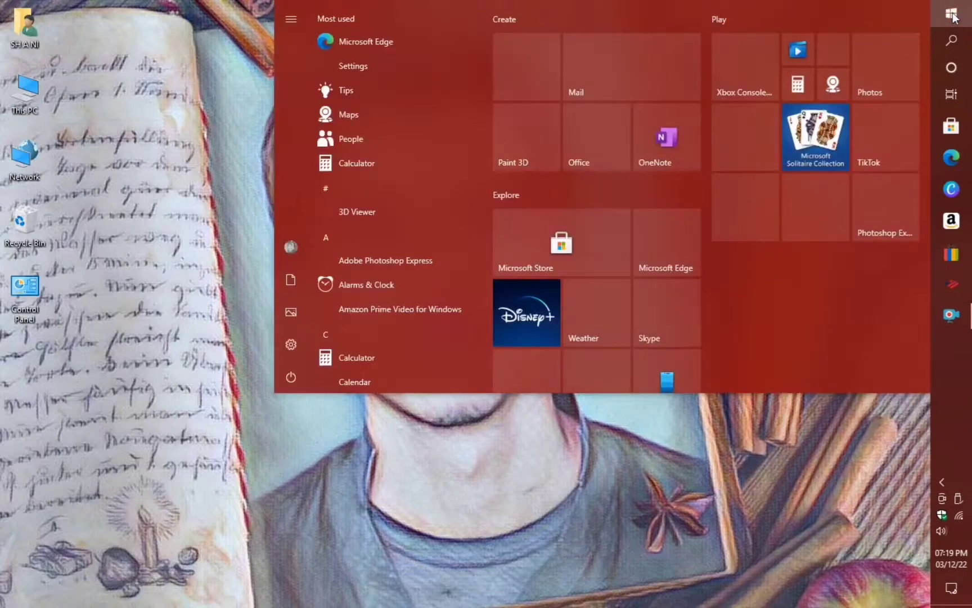
pyautogui.click(291, 345)
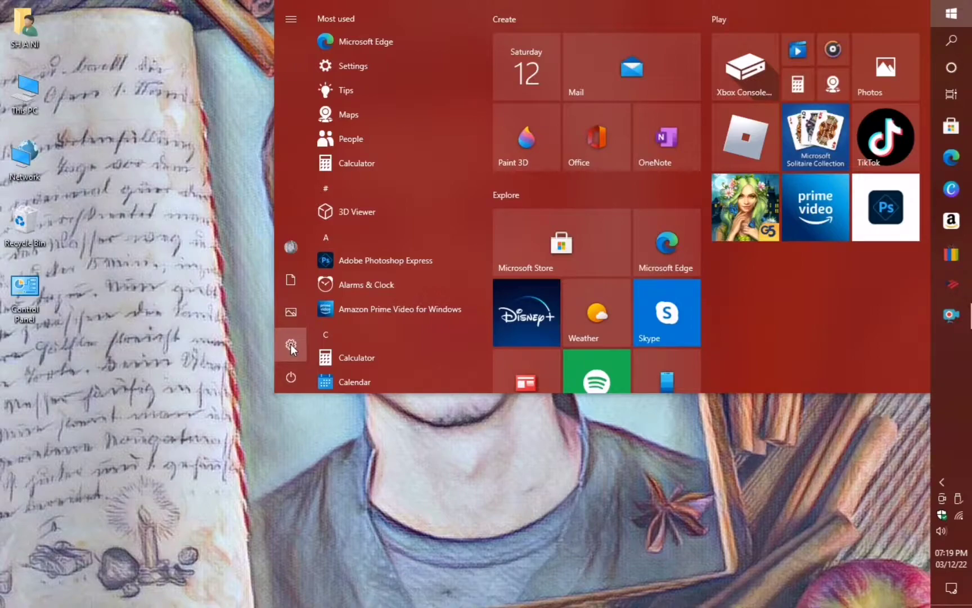
pyautogui.moveTo(292, 348)
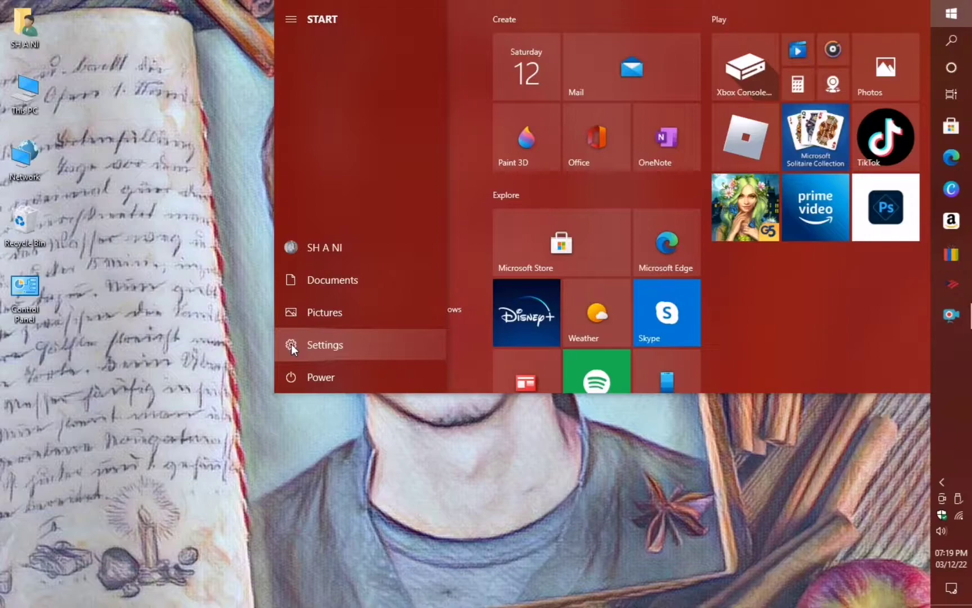
pyautogui.click(291, 344)
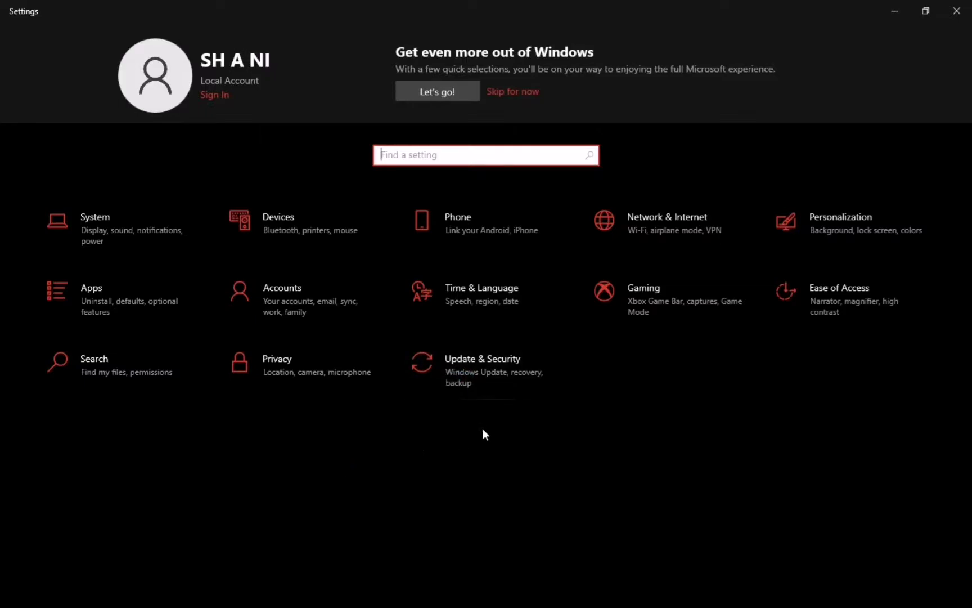
pyautogui.click(455, 367)
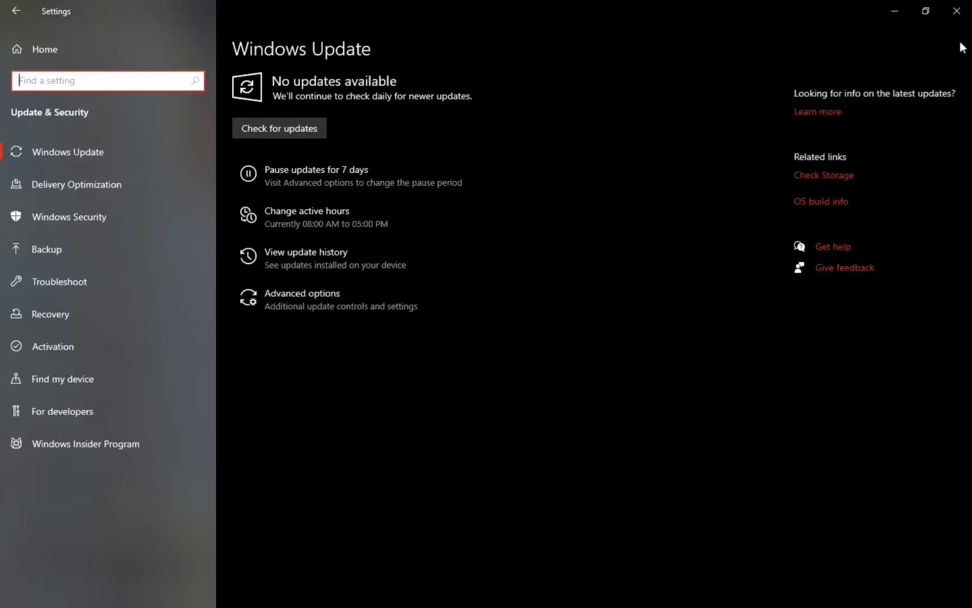
pyautogui.click(958, 12)
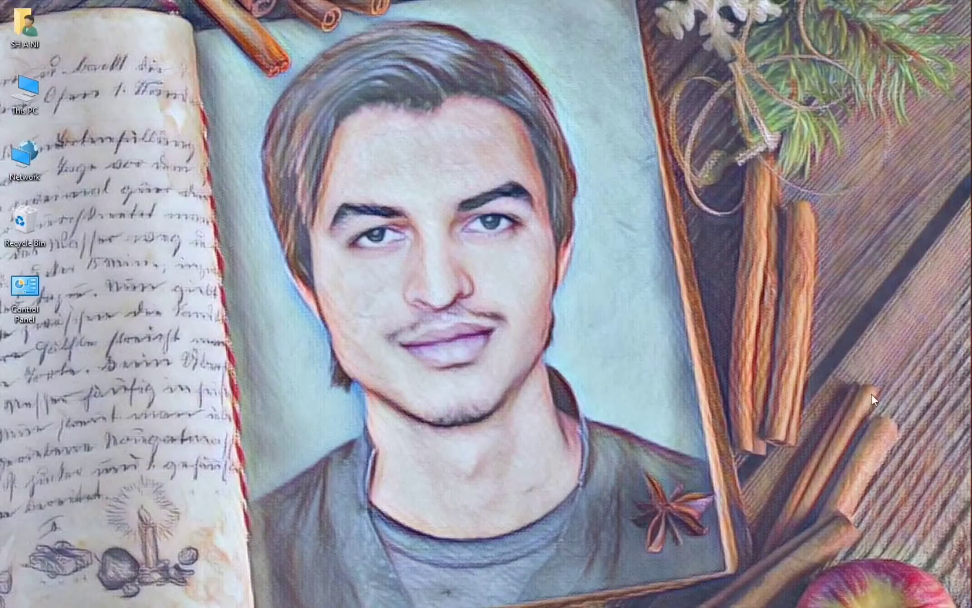
pyautogui.moveTo(968, 524)
pyautogui.moveTo(963, 374)
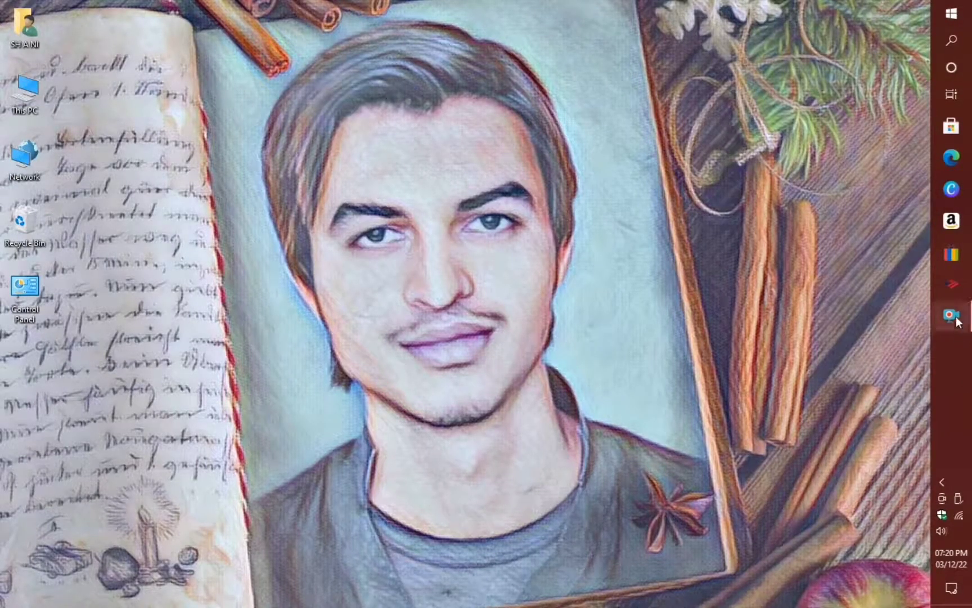
pyautogui.moveTo(956, 321)
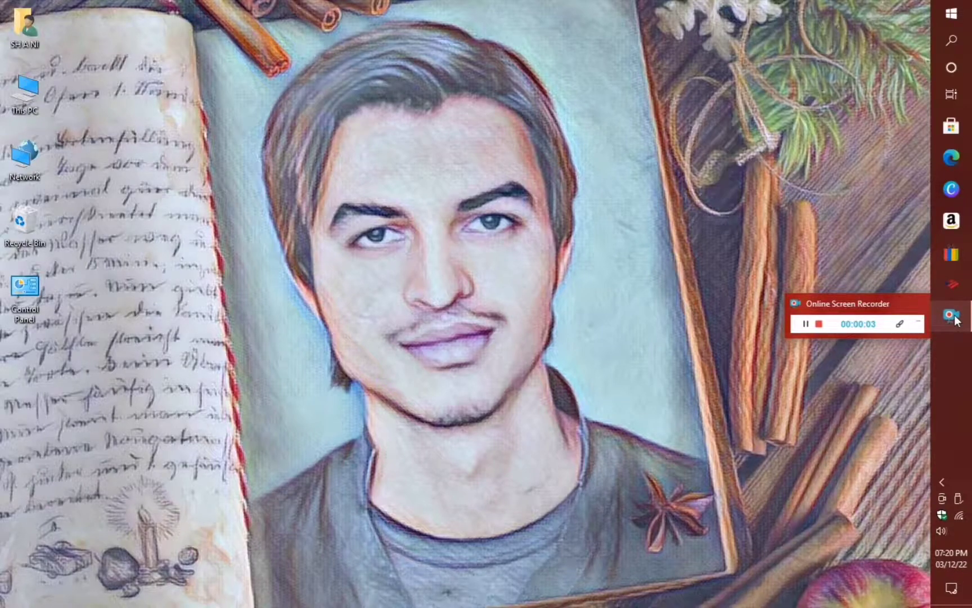